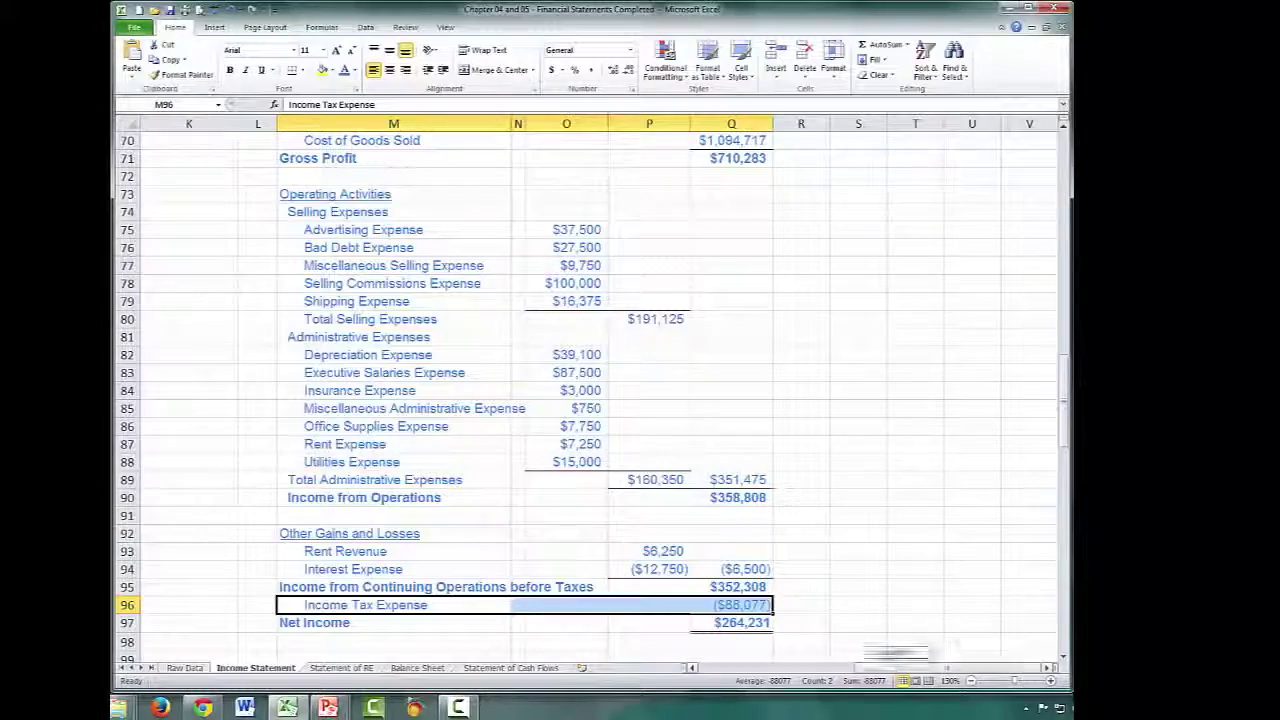
Enter 27500 as the Bad Debt Exp debit in the Original Entry of the Change in Principle example.
drag(905, 667, 886, 667)
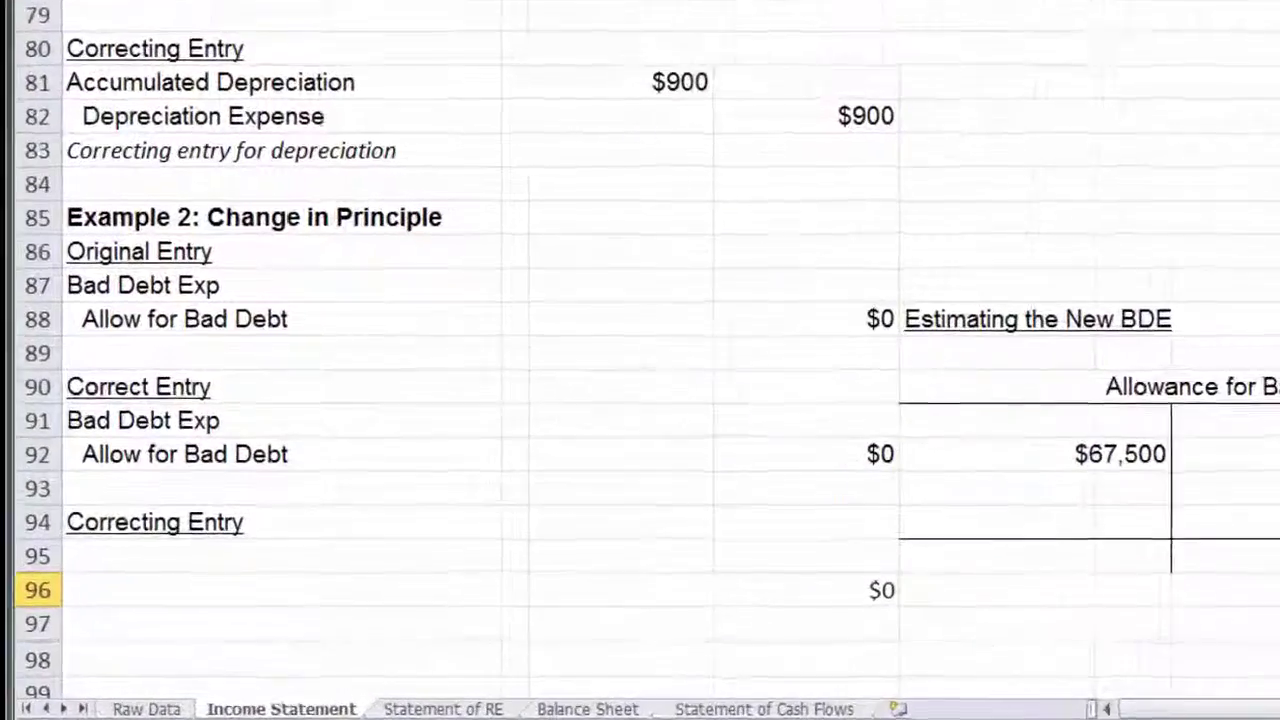
click(249, 293)
scroll(640, 360, down, 1)
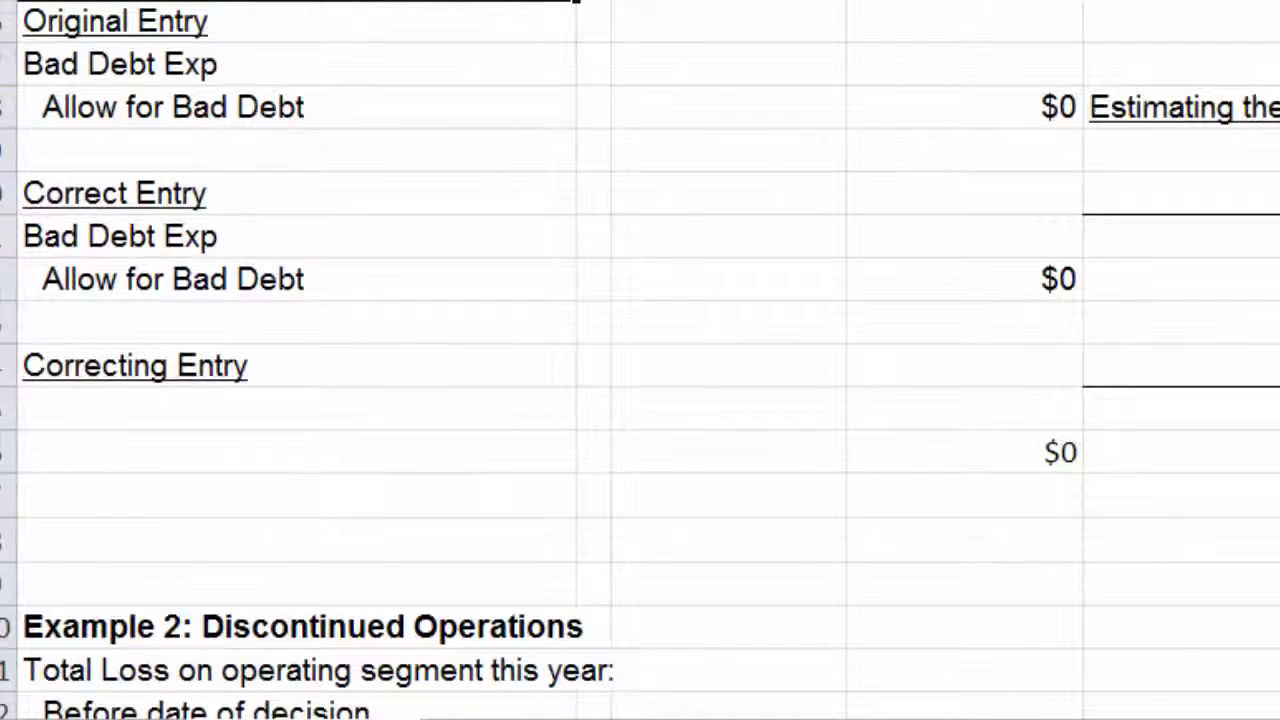
click(728, 64)
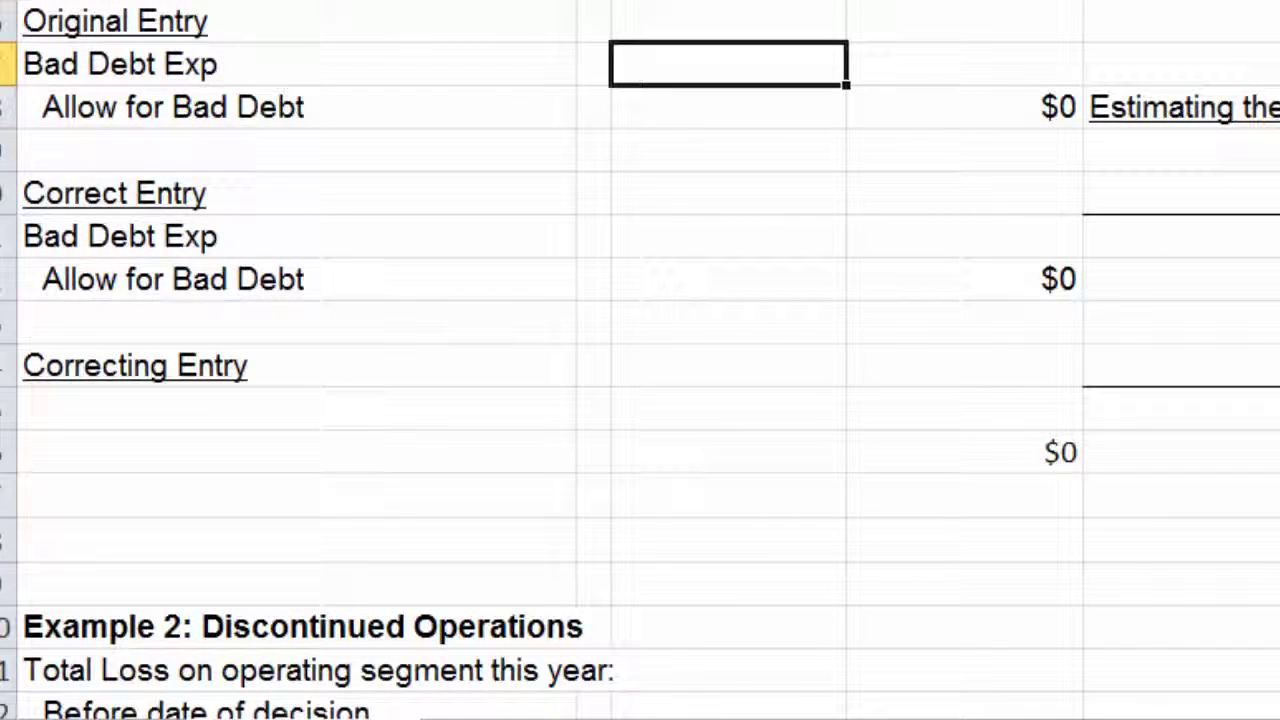
text(27500)
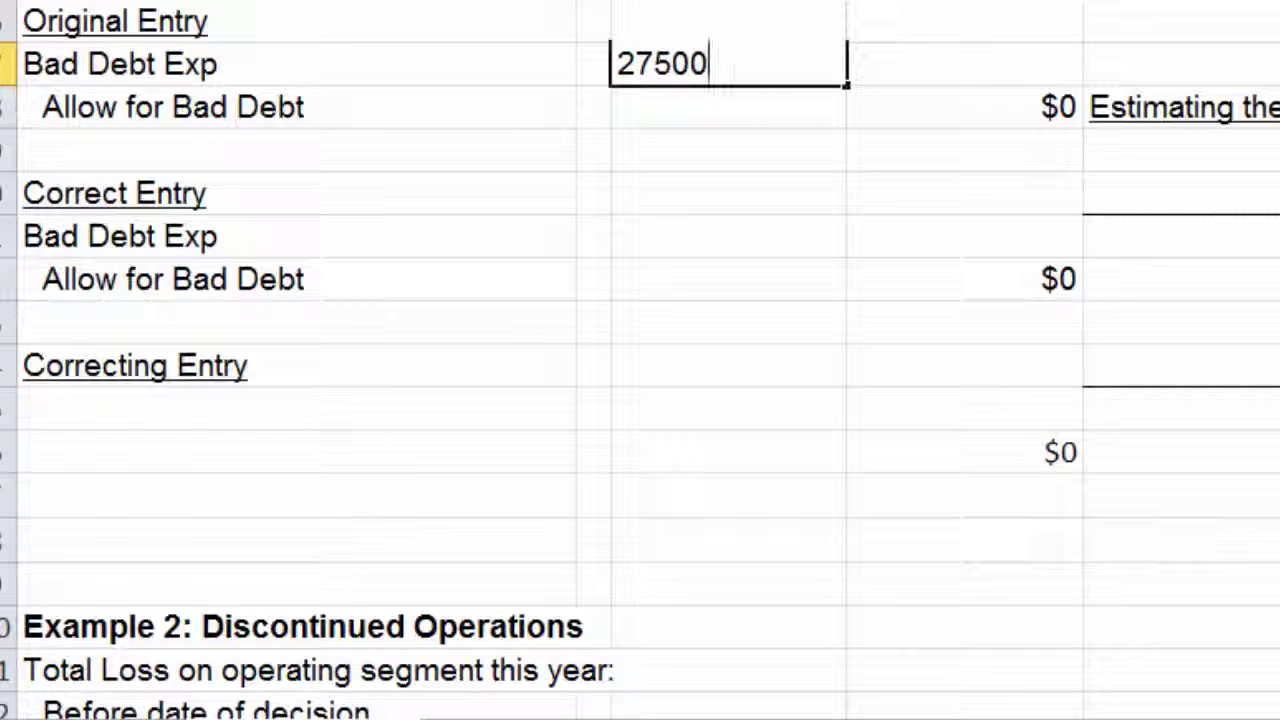
key(Return)
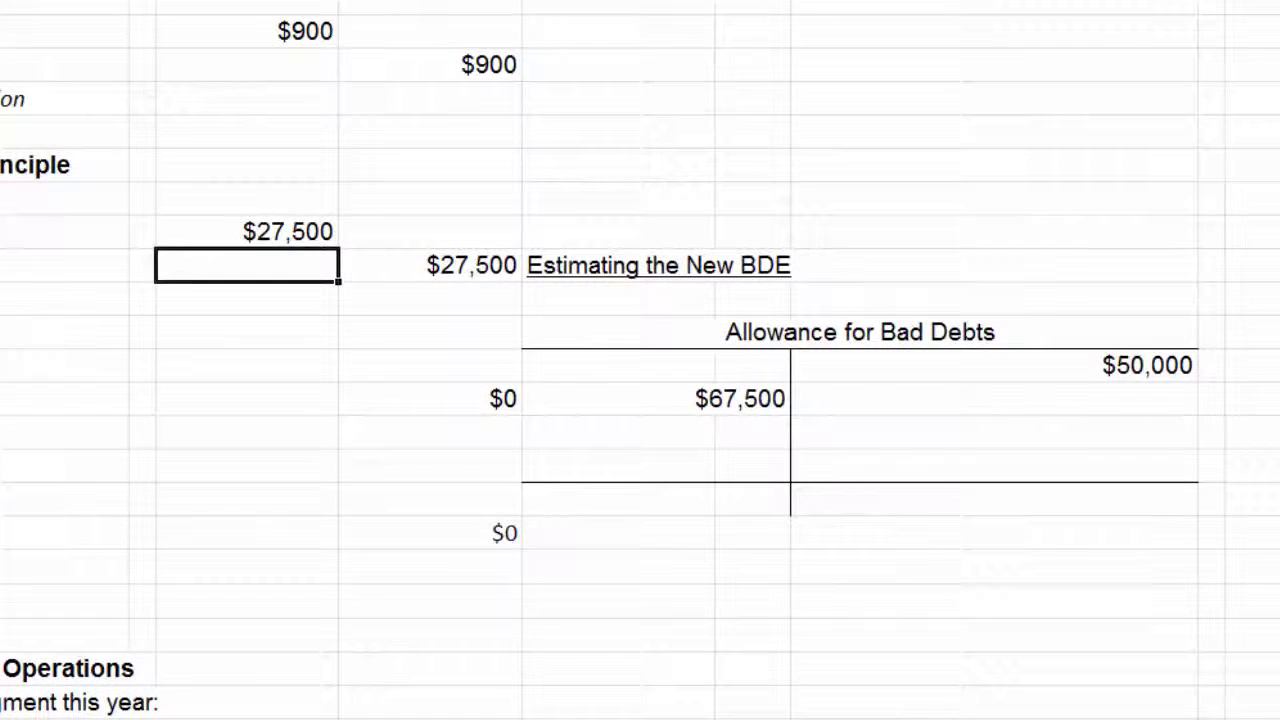
Calculate the ending balance of the Allowance for Bad Debts T-account in G95 as =180000*10%, using Year 2 A/R from the account balances.
click(994, 366)
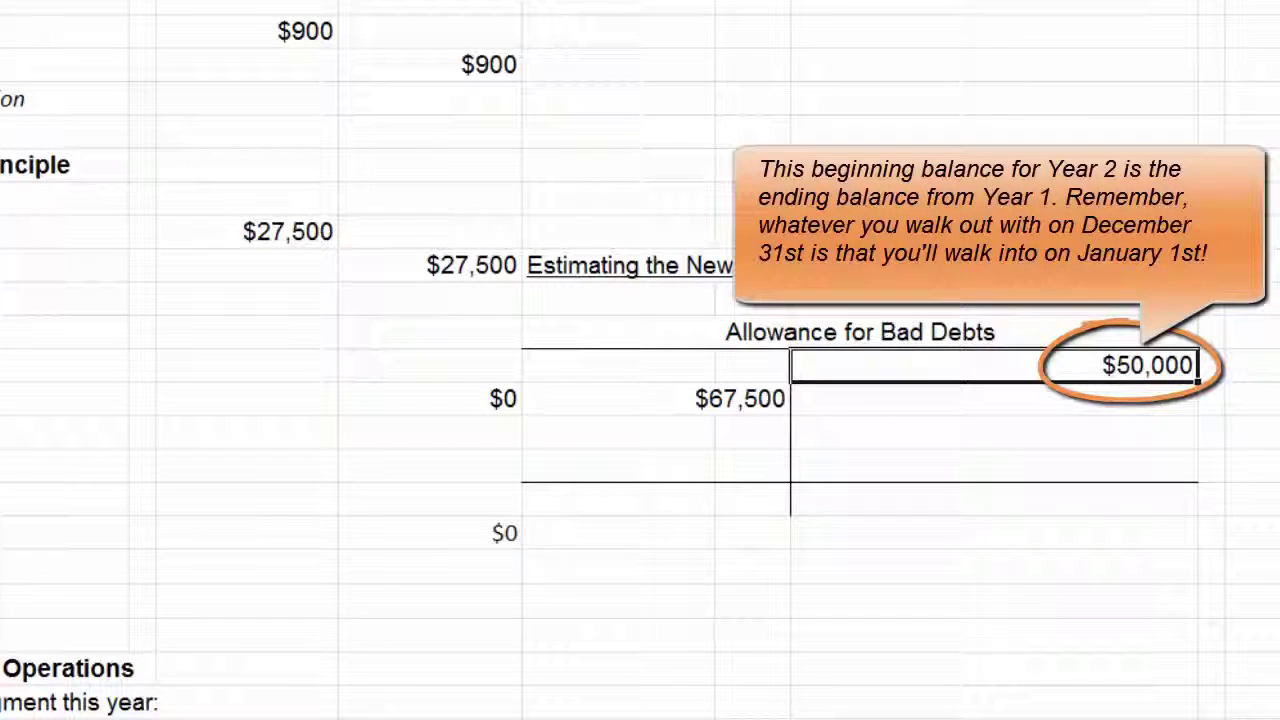
click(656, 399)
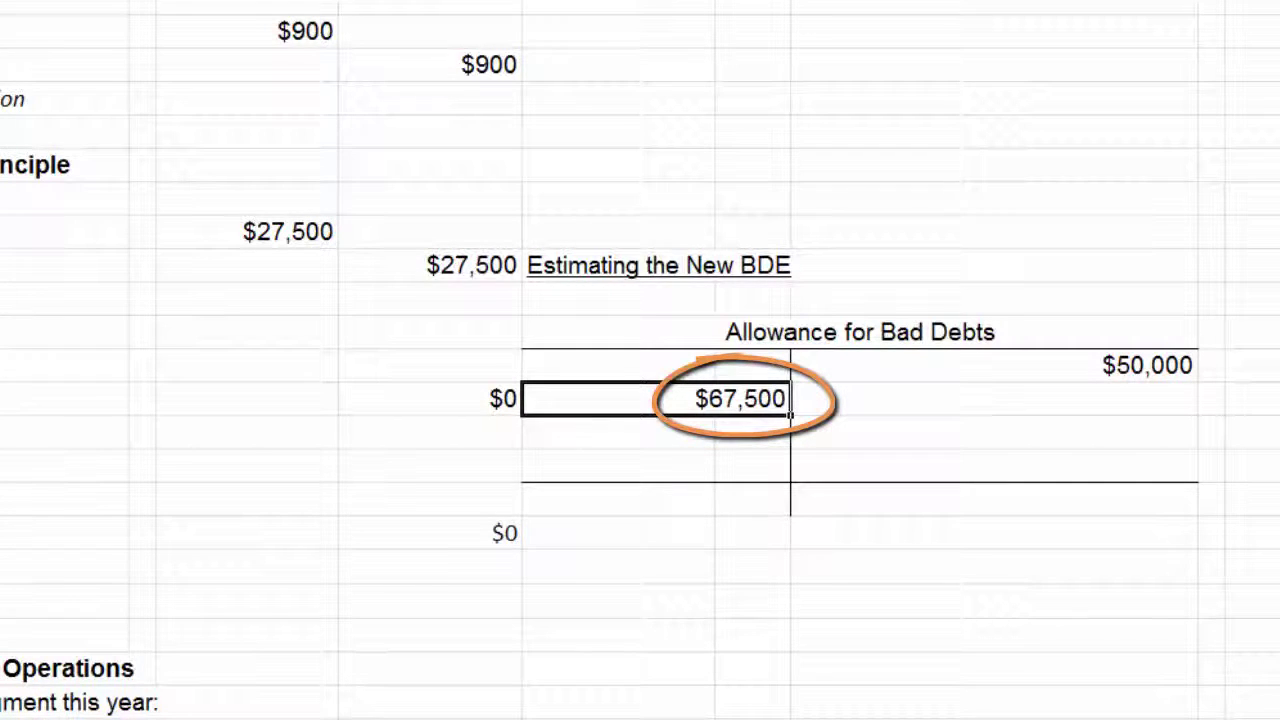
click(994, 499)
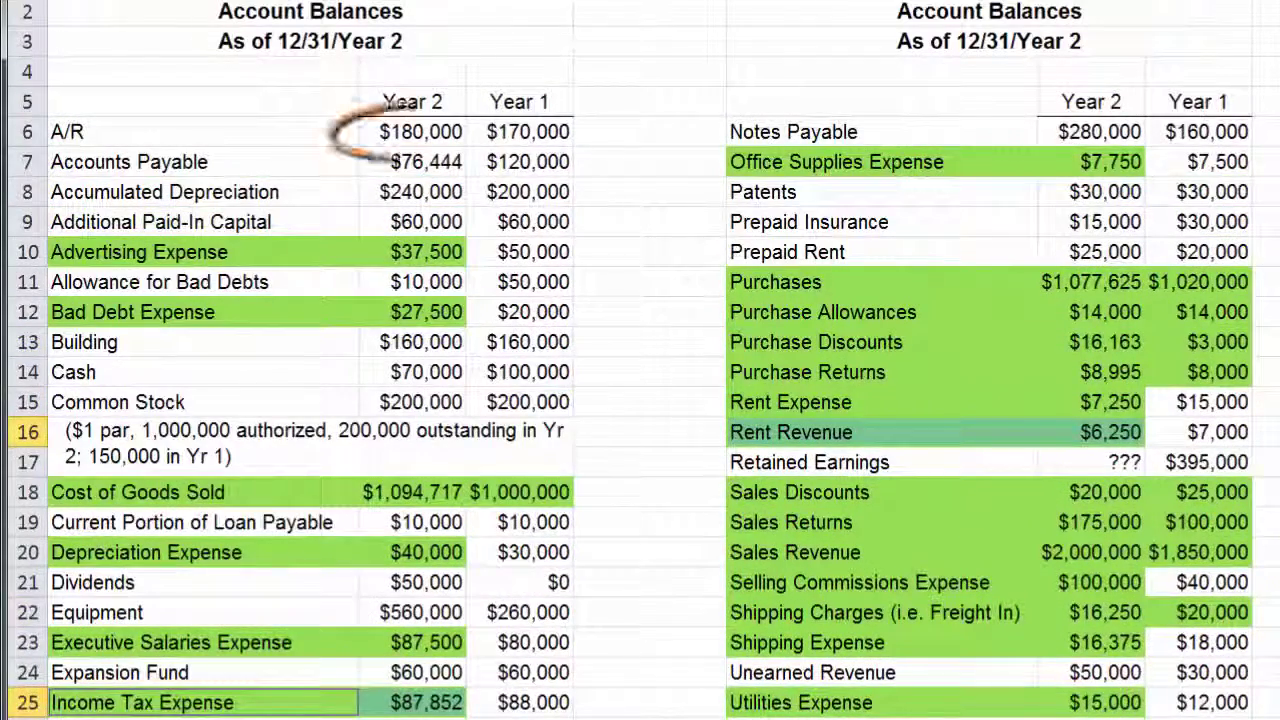
click(412, 132)
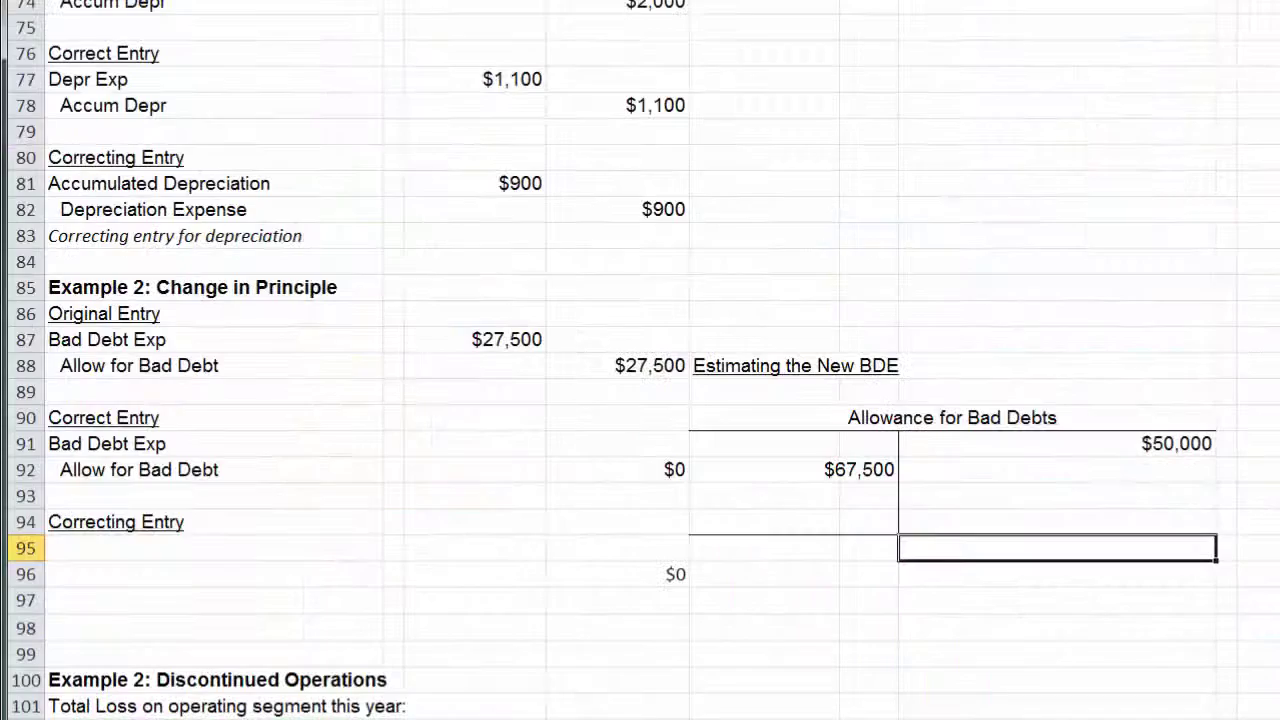
text(=)
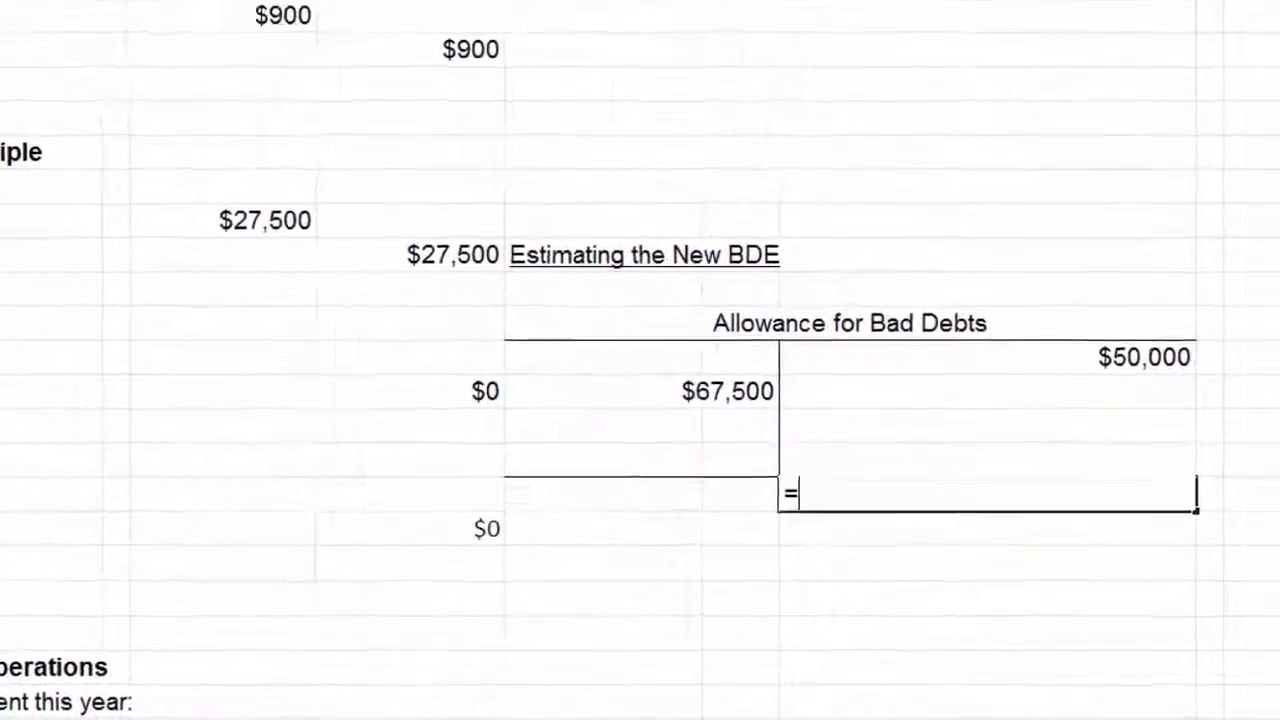
text(18000)
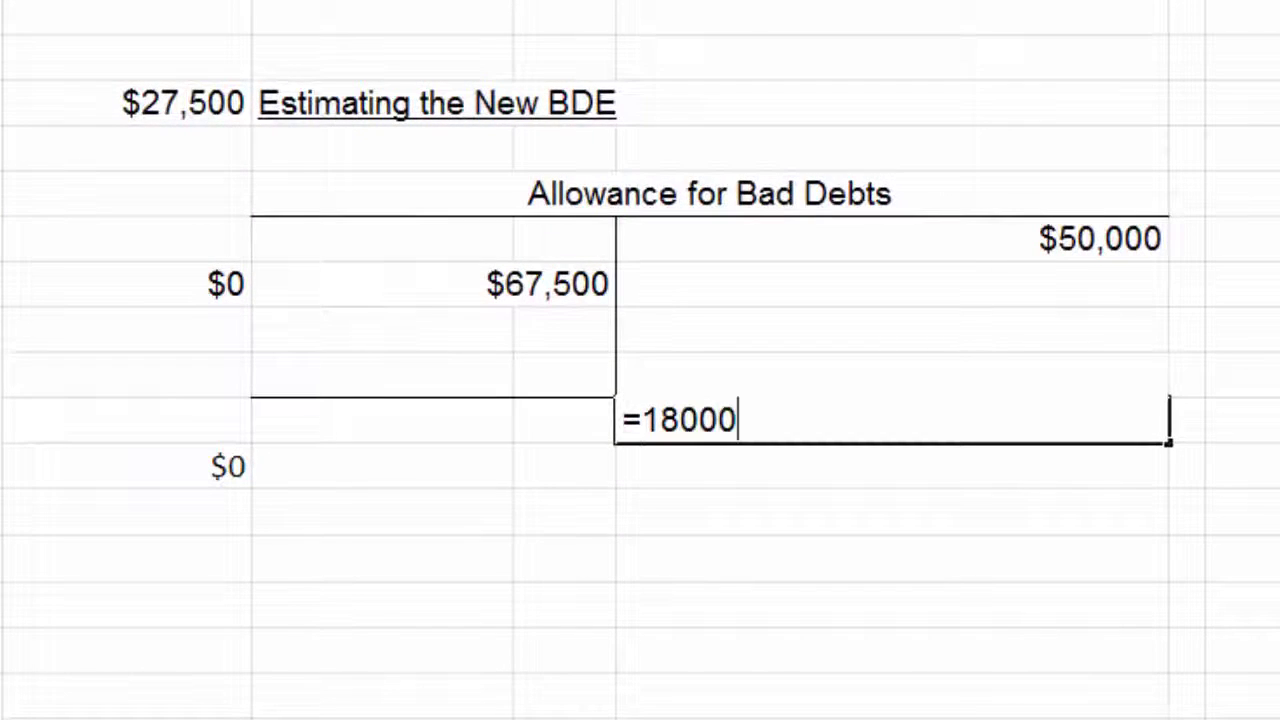
text(0*10)
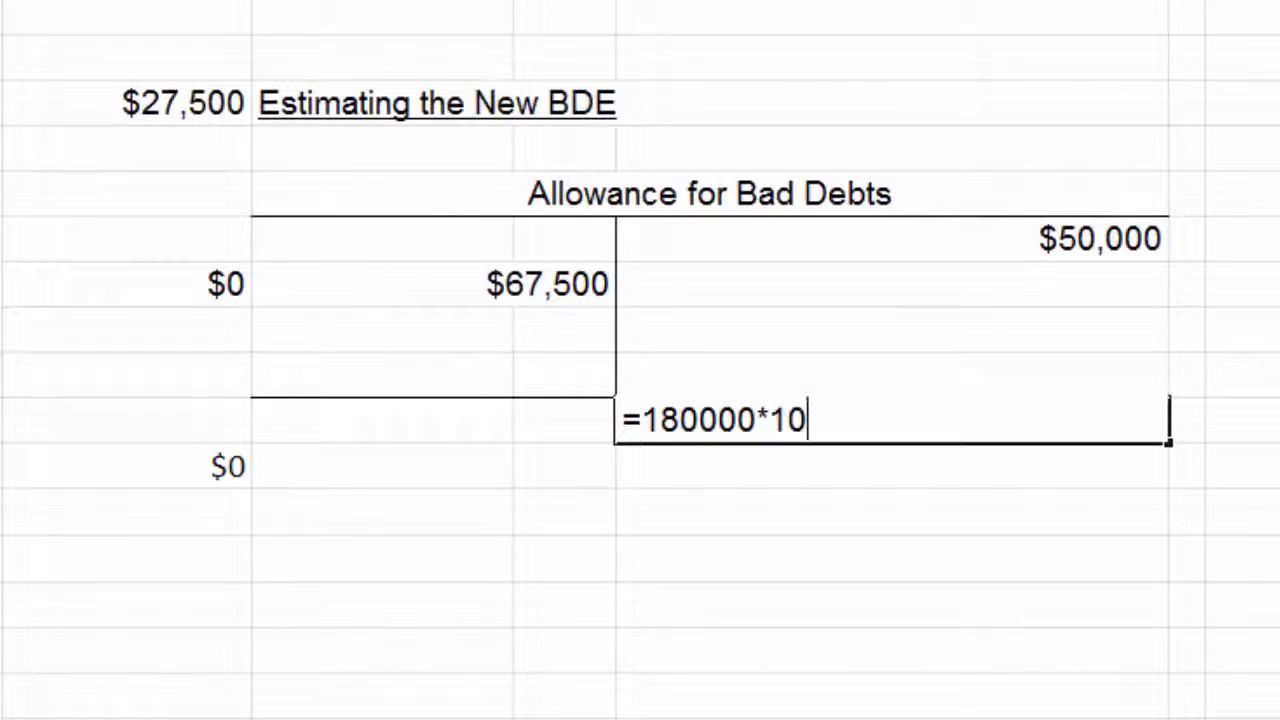
text(%)
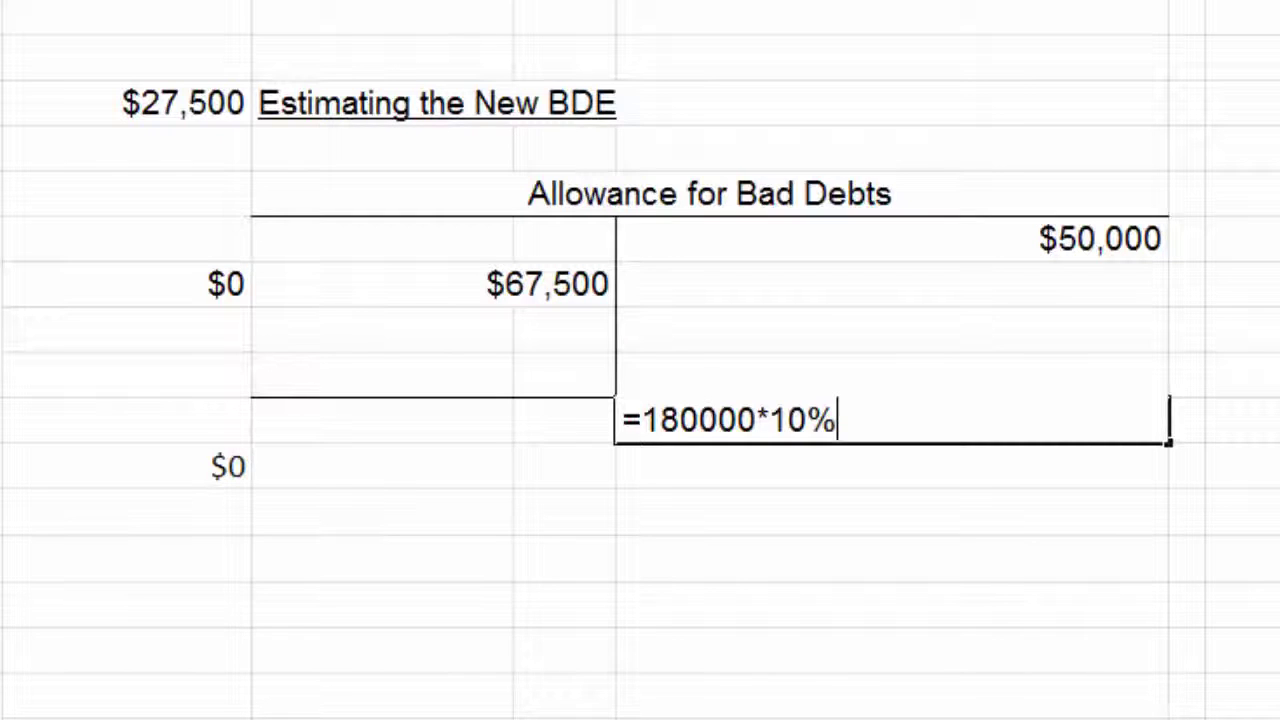
key(Return)
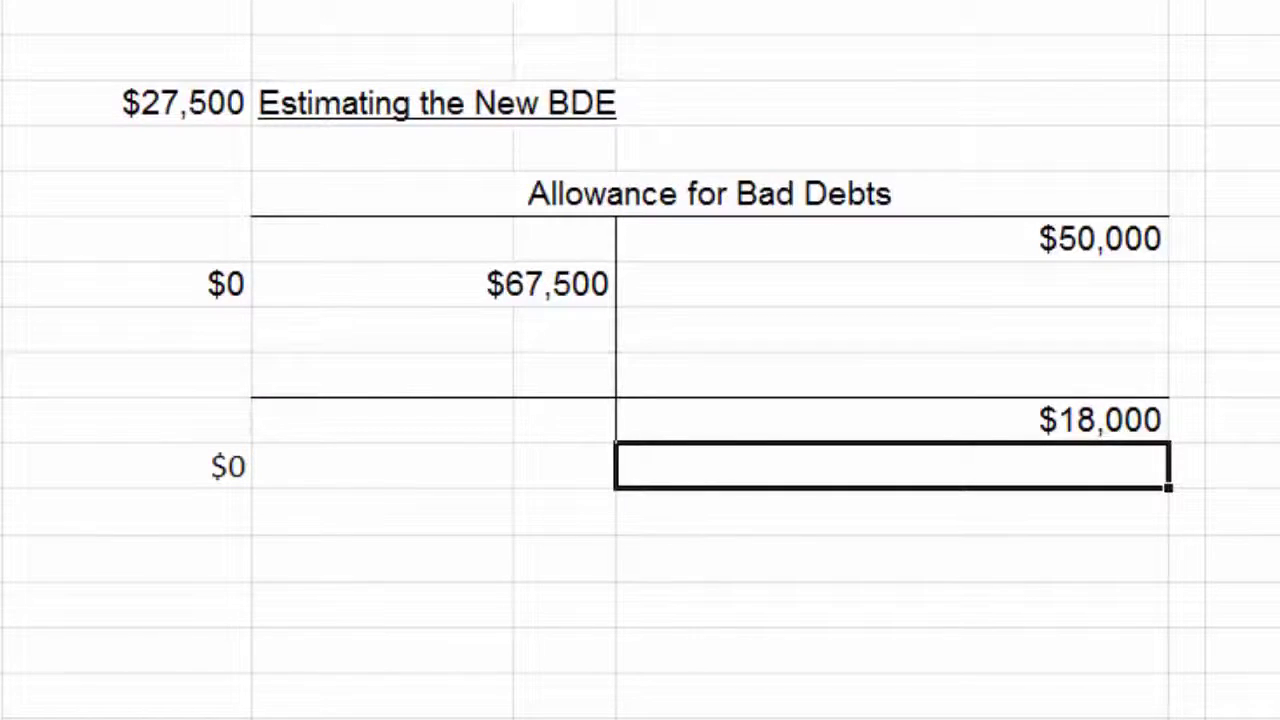
Compute the new bad debt expense in G93 of the T-account with the formula =G95+E92-G91.
key(Up)
key(Up)
key(Up)
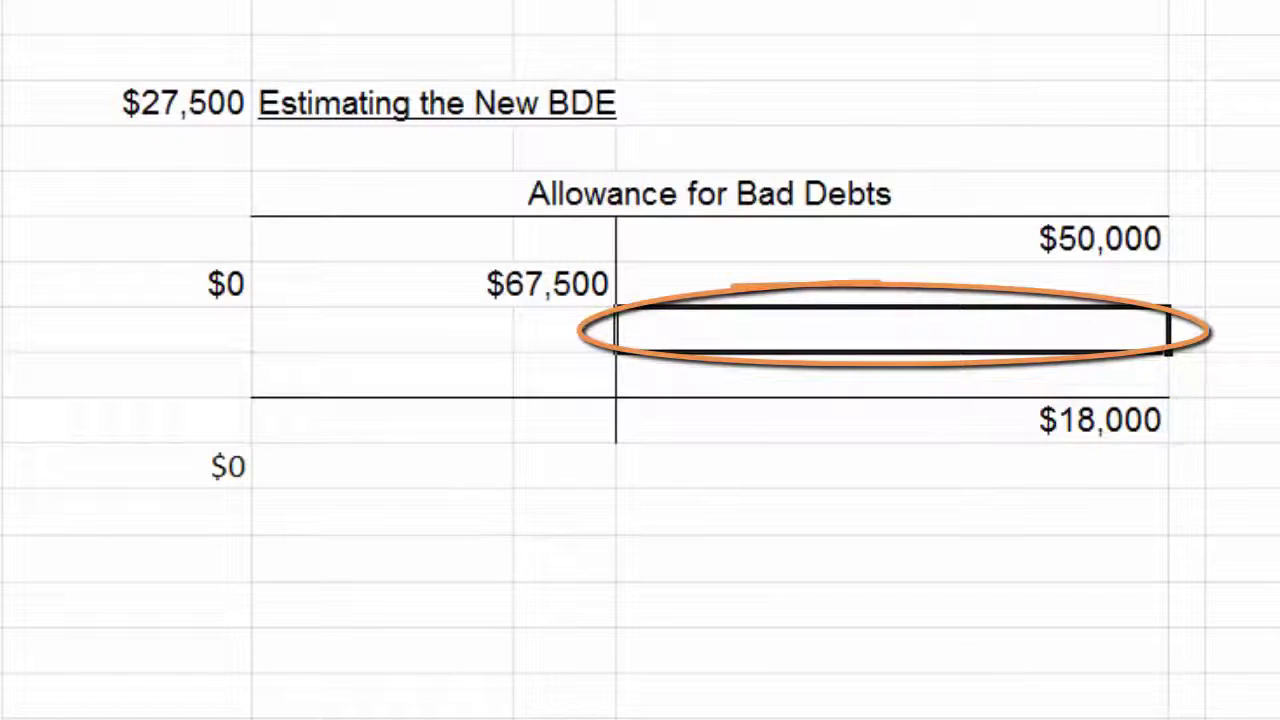
text(=)
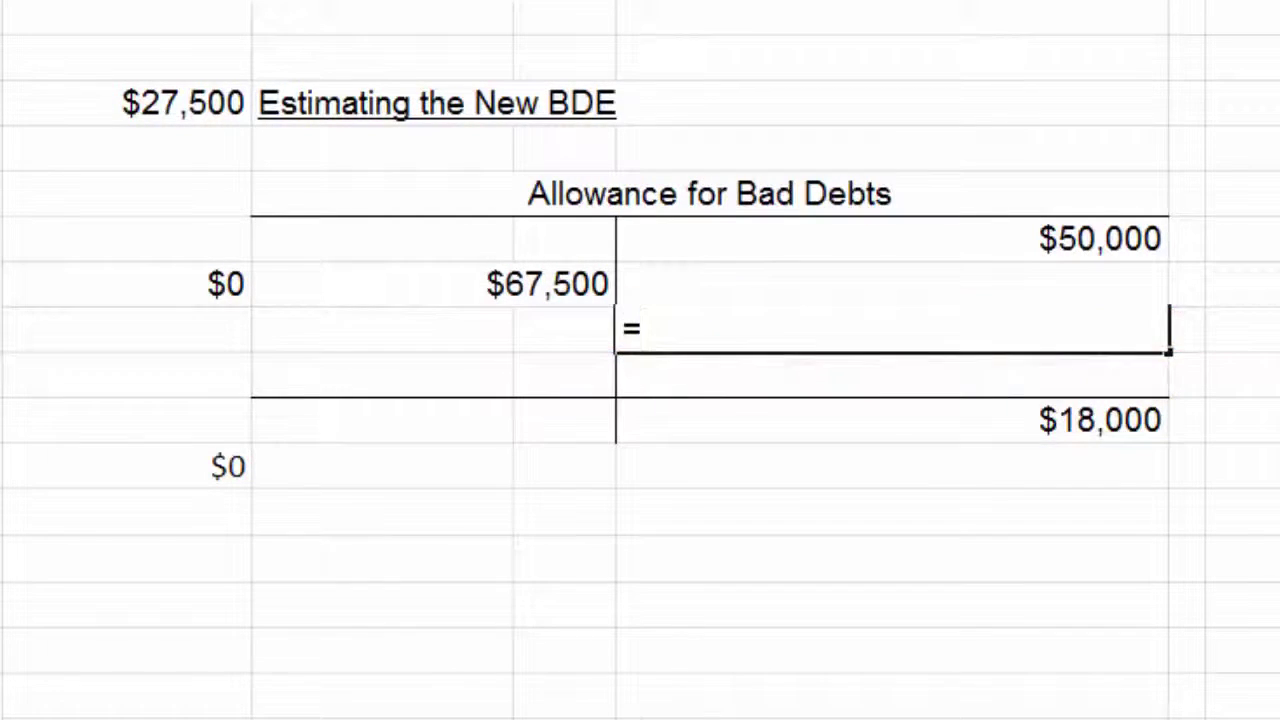
key(Down)
key(Down)
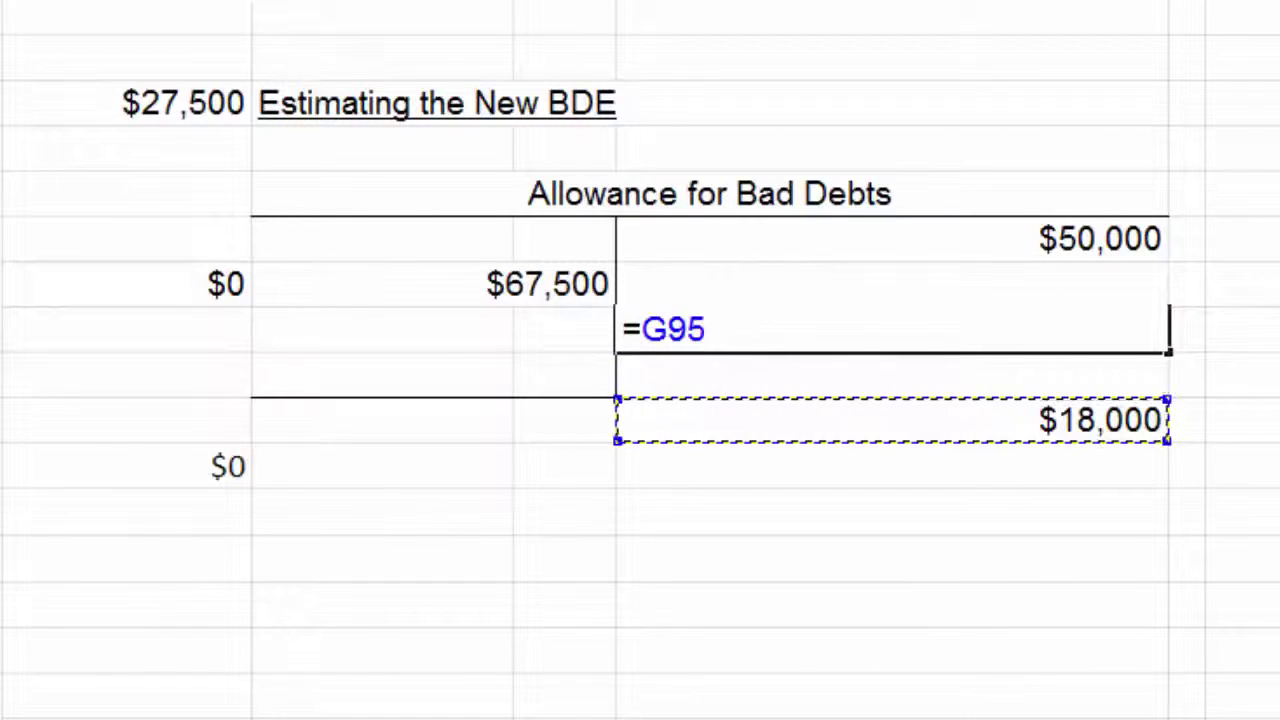
text(+)
click(433, 284)
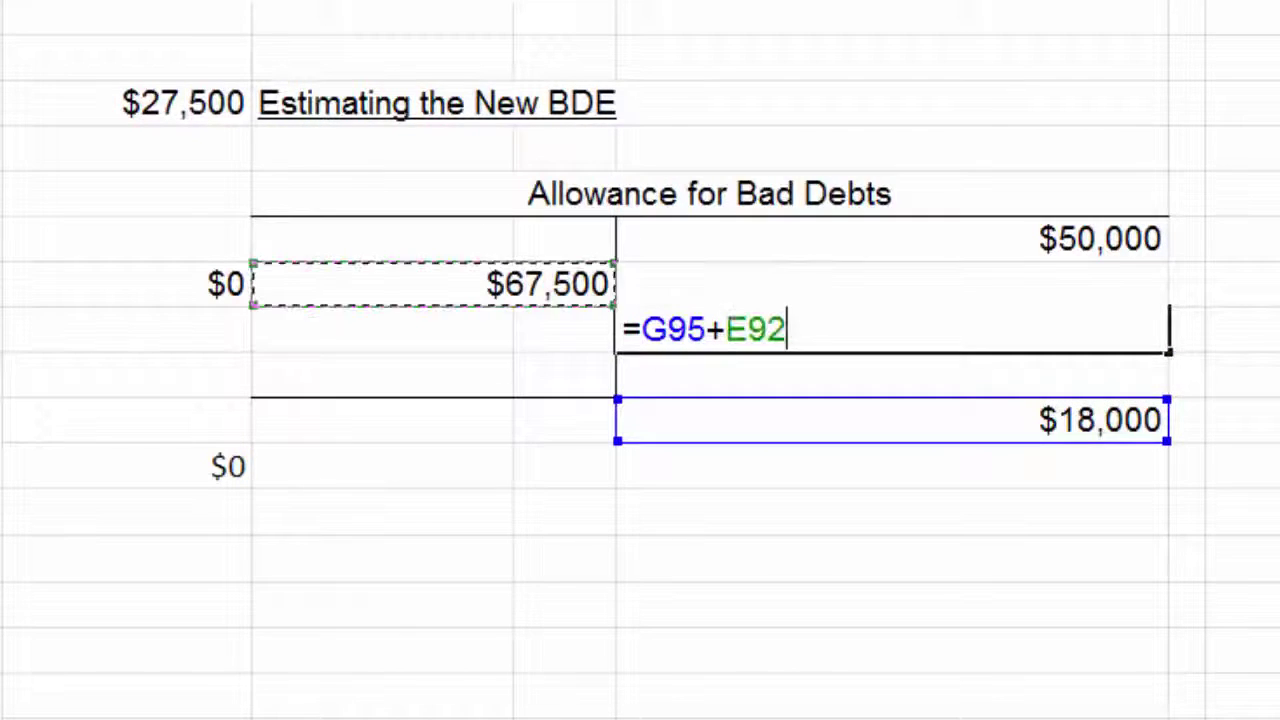
text(-)
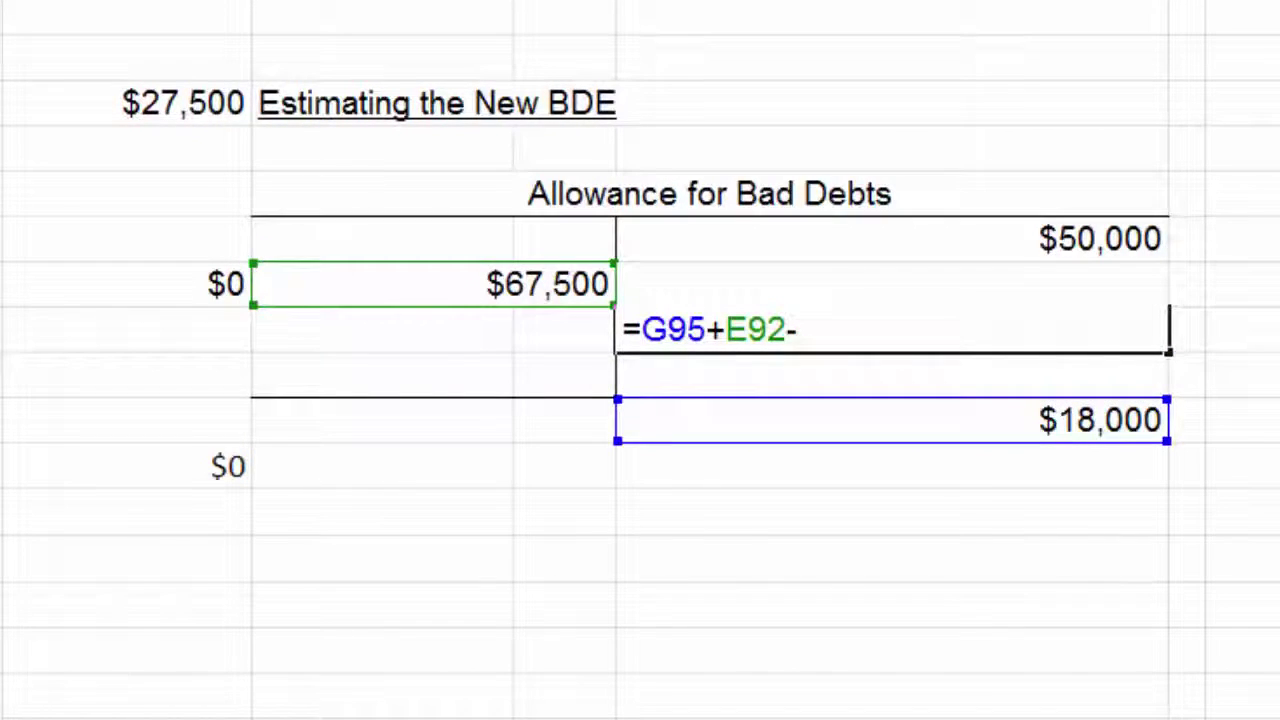
click(892, 239)
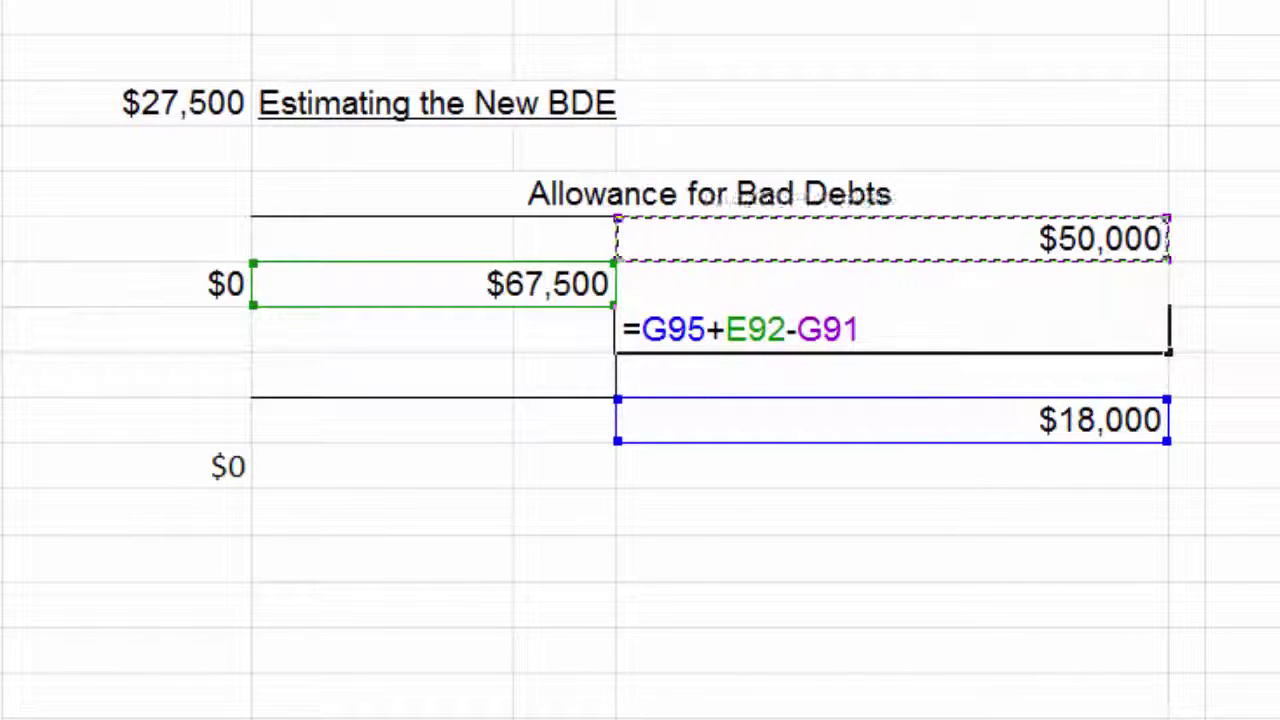
key(Return)
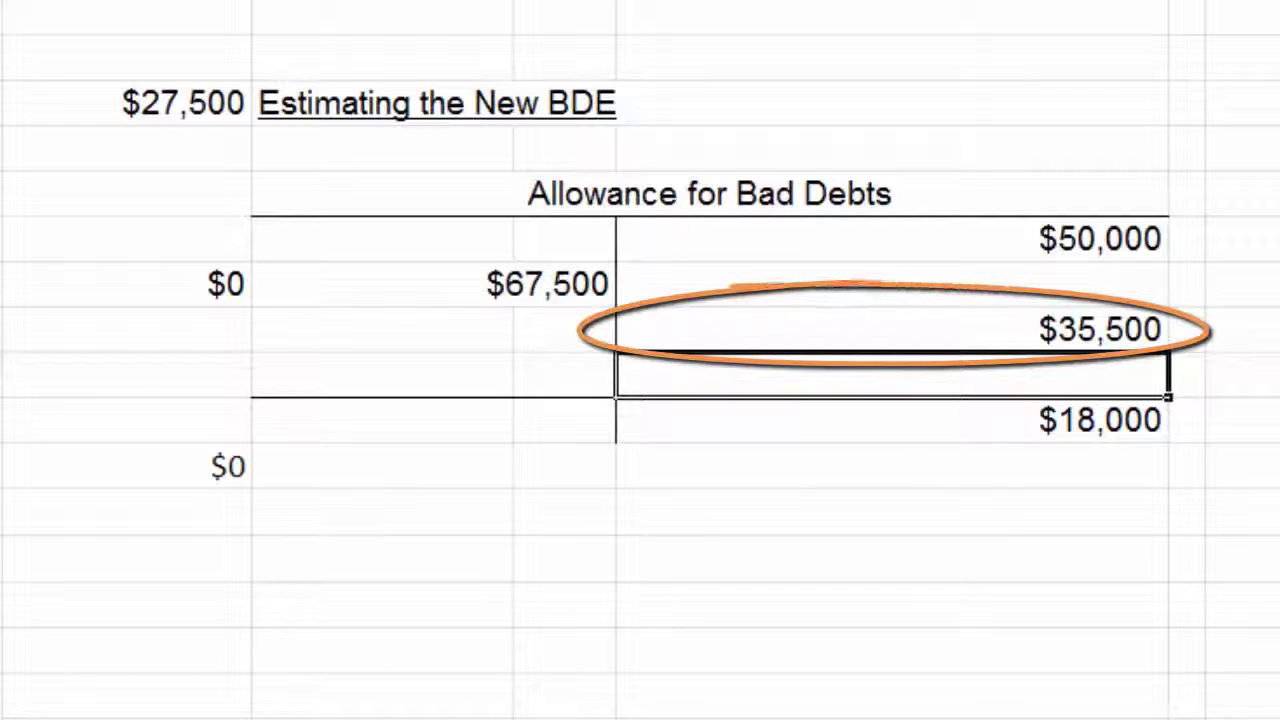
Highlight the computed bad debt expense cell G93 in the T-account with yellow fill.
click(890, 330)
key(F4)
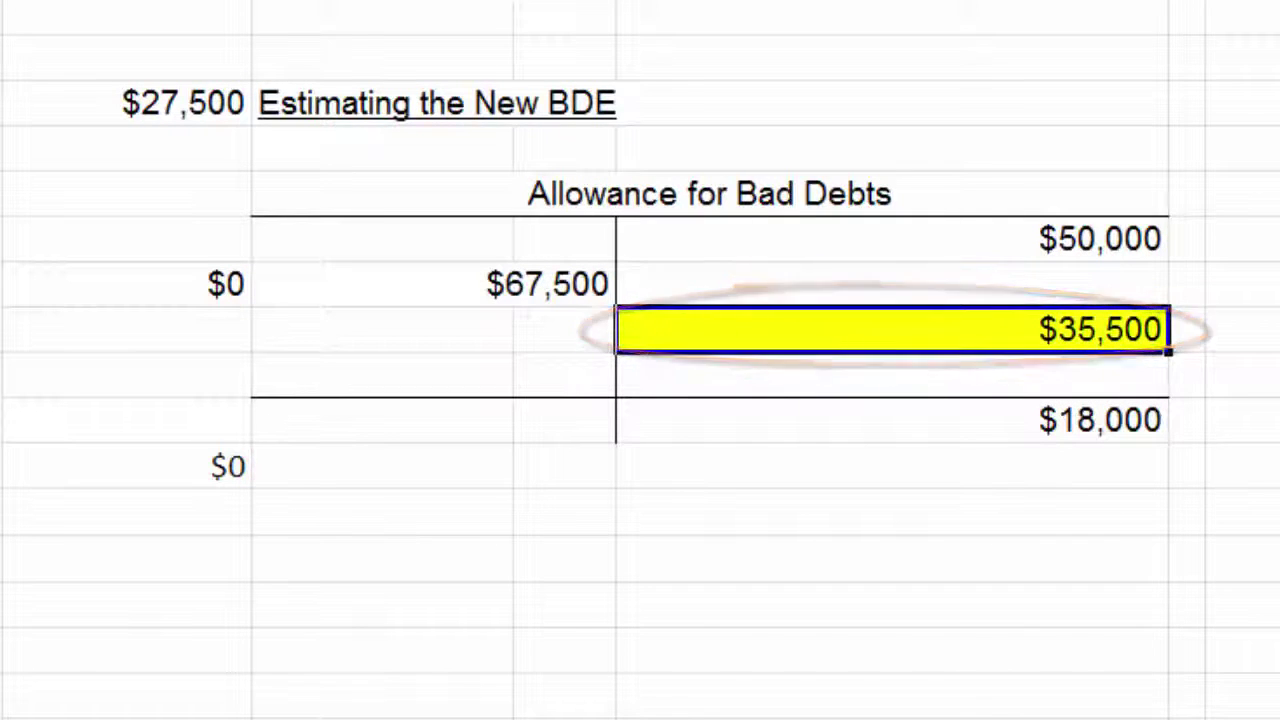
click(5, 5)
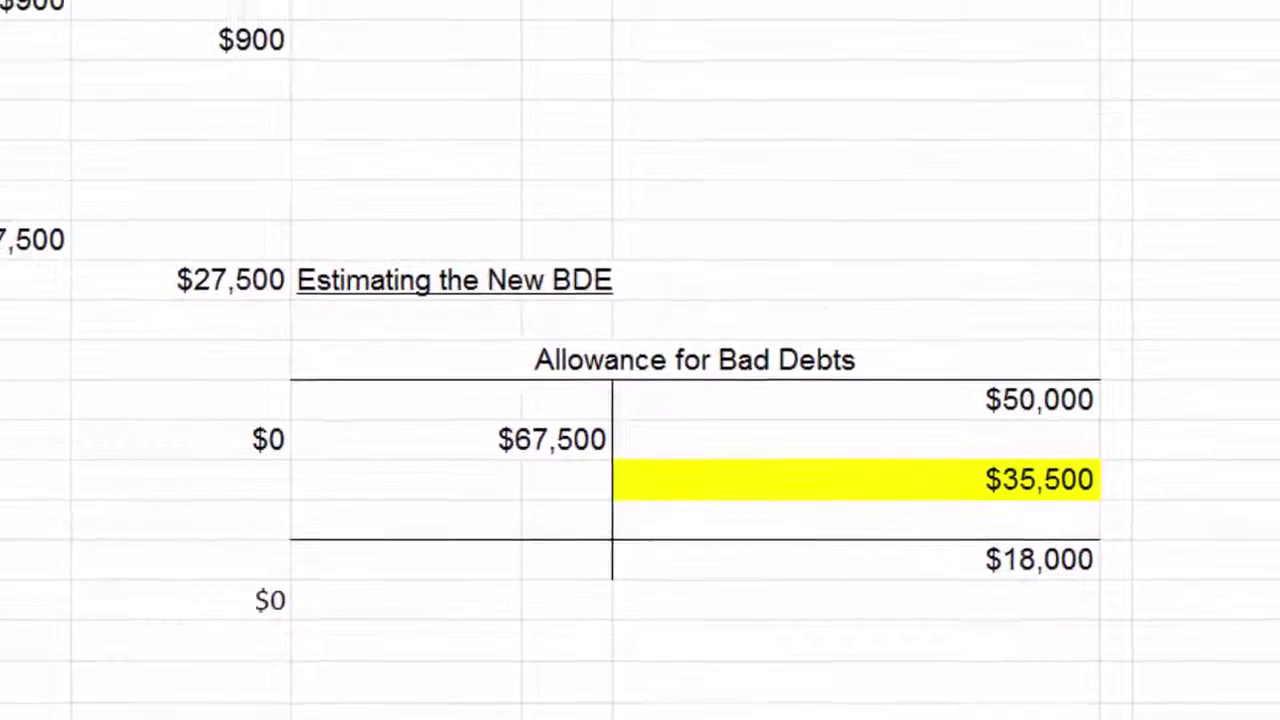
Handwrite the formula "Beg Bal + Add - Sub = End" in red ink above the Allowance for Bad Debts T-account.
mouse_move(347, 94)
mouse_down()
mouse_move(330, 131)
mouse_move(425, 114)
mouse_up()
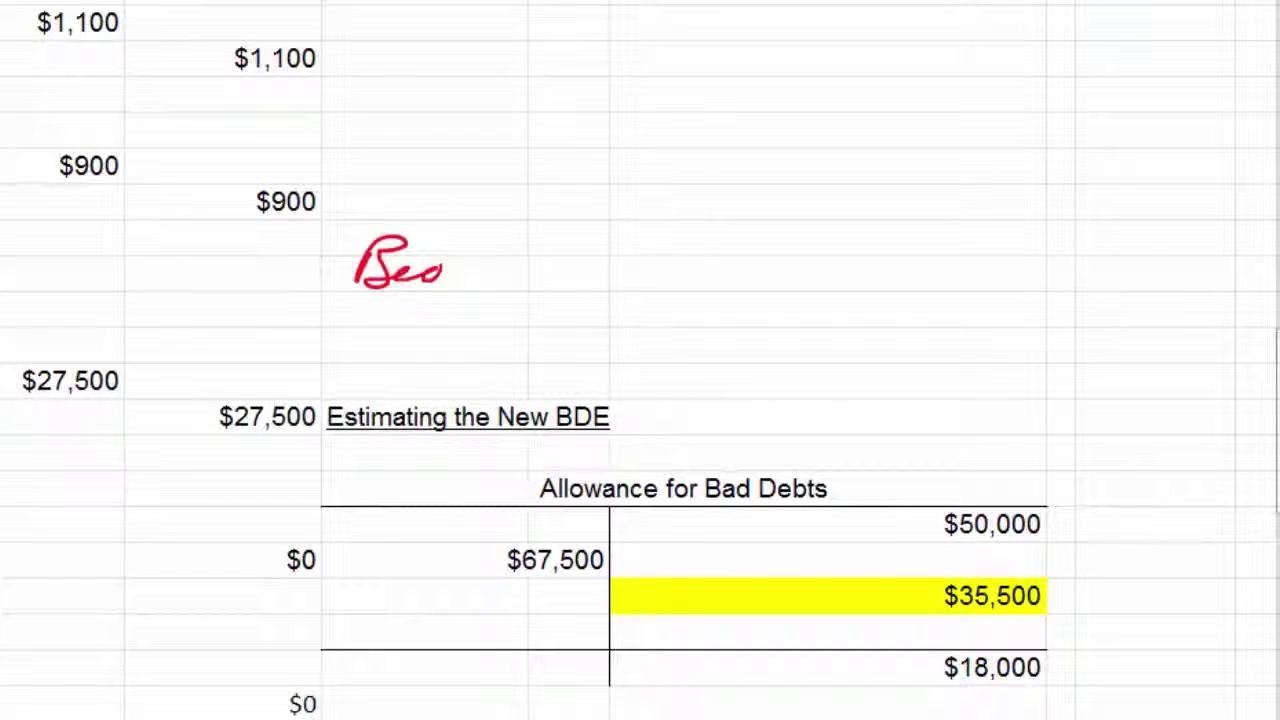
mouse_move(440, 268)
mouse_down()
mouse_move(456, 288)
mouse_move(497, 252)
mouse_up()
mouse_move(500, 248)
mouse_down()
mouse_move(515, 262)
mouse_move(588, 228)
mouse_up()
mouse_move(588, 228)
mouse_down()
mouse_move(578, 276)
mouse_move(632, 256)
mouse_up()
mouse_move(644, 270)
mouse_down()
mouse_move(664, 236)
mouse_move(680, 272)
mouse_up()
mouse_move(648, 256)
mouse_down()
mouse_move(752, 224)
mouse_move(760, 208)
mouse_up()
mouse_move(842, 236)
mouse_down()
mouse_move(812, 280)
mouse_move(868, 284)
mouse_up()
mouse_move(886, 226)
mouse_down()
mouse_move(884, 264)
mouse_move(900, 270)
mouse_up()
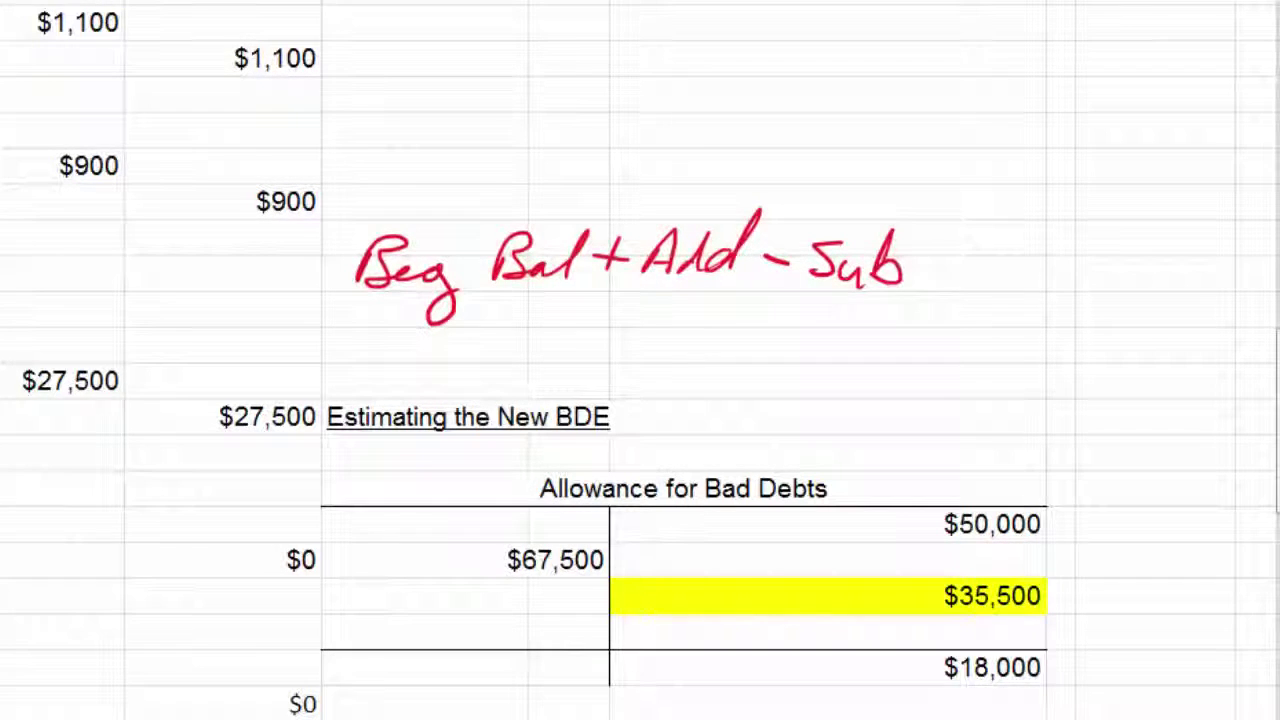
mouse_move(996, 232)
mouse_down()
mouse_move(994, 272)
mouse_move(1034, 270)
mouse_move(1062, 198)
mouse_up()
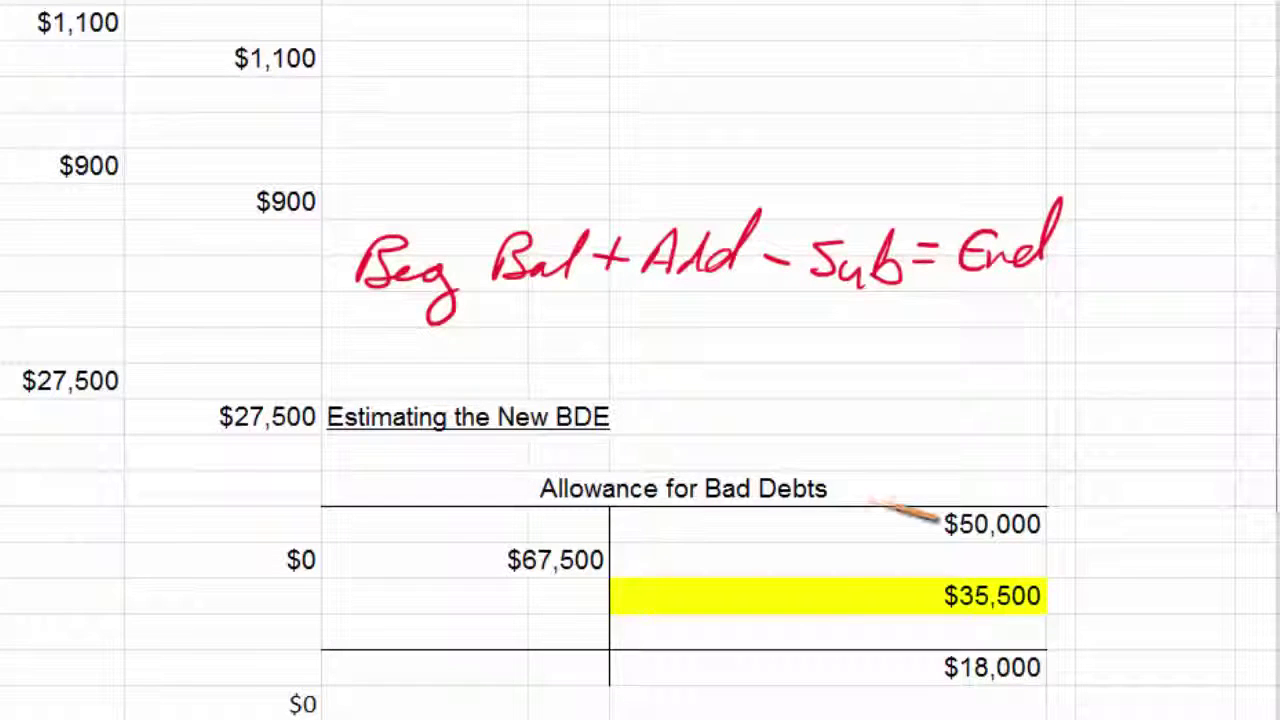
Handwrite "50,000 + BDE -" beneath the balance formula and draw a box around BDE.
mouse_move(368, 322)
mouse_down()
mouse_move(338, 322)
mouse_move(334, 351)
mouse_up()
mouse_move(376, 328)
mouse_down()
mouse_move(366, 347)
mouse_move(378, 328)
mouse_move(396, 368)
mouse_up()
drag(432, 324, 552, 338)
mouse_move(537, 318)
mouse_down()
mouse_move(536, 358)
mouse_move(600, 364)
mouse_up()
drag(600, 330, 602, 364)
mouse_move(678, 326)
mouse_down()
mouse_move(670, 368)
mouse_move(676, 344)
mouse_up()
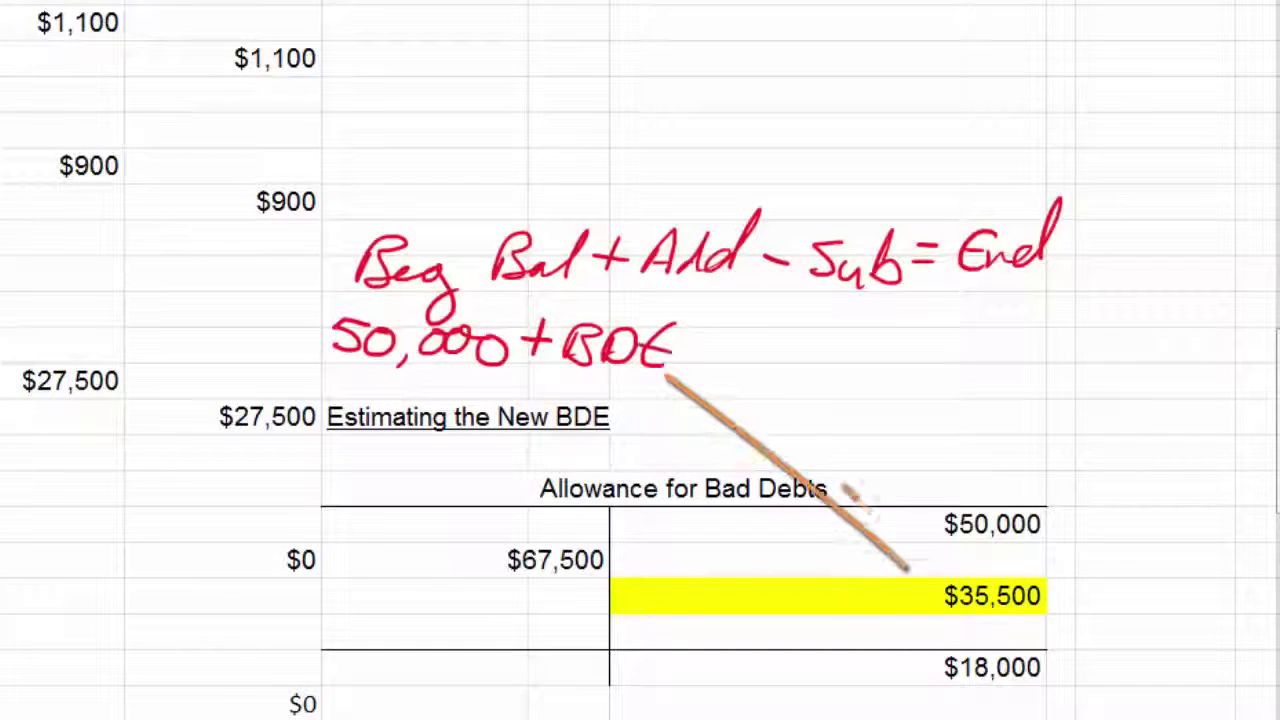
mouse_move(568, 292)
mouse_down()
mouse_move(538, 372)
mouse_move(668, 316)
mouse_move(698, 322)
mouse_move(660, 388)
mouse_move(512, 368)
mouse_up()
drag(700, 356, 725, 355)
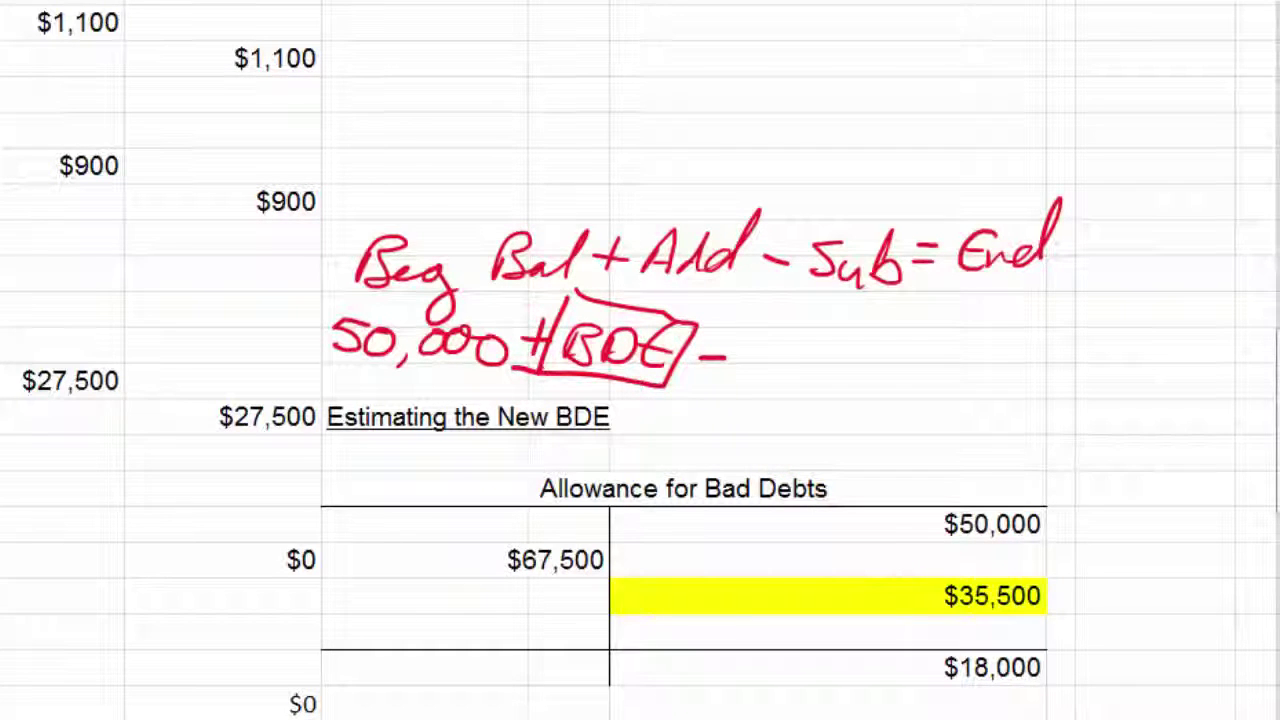
Circle the $67,500 debit in the T-account and complete the handwritten equation with "67,500 = 18,000 (10% of A/R)".
mouse_move(522, 513)
mouse_down()
mouse_move(532, 537)
mouse_move(618, 548)
mouse_move(525, 512)
mouse_up()
mouse_move(764, 330)
mouse_down()
mouse_move(758, 360)
mouse_move(746, 348)
mouse_move(810, 366)
mouse_move(894, 344)
mouse_move(954, 349)
mouse_up()
mouse_move(930, 362)
mouse_down()
mouse_move(962, 368)
mouse_move(1005, 335)
mouse_move(1007, 372)
mouse_up()
drag(1040, 336, 1100, 334)
drag(1020, 388, 1014, 410)
mouse_move(1032, 390)
mouse_down()
mouse_move(1064, 412)
mouse_move(1112, 398)
mouse_move(1148, 412)
mouse_move(1172, 404)
mouse_move(1182, 376)
mouse_move(1214, 402)
mouse_up()
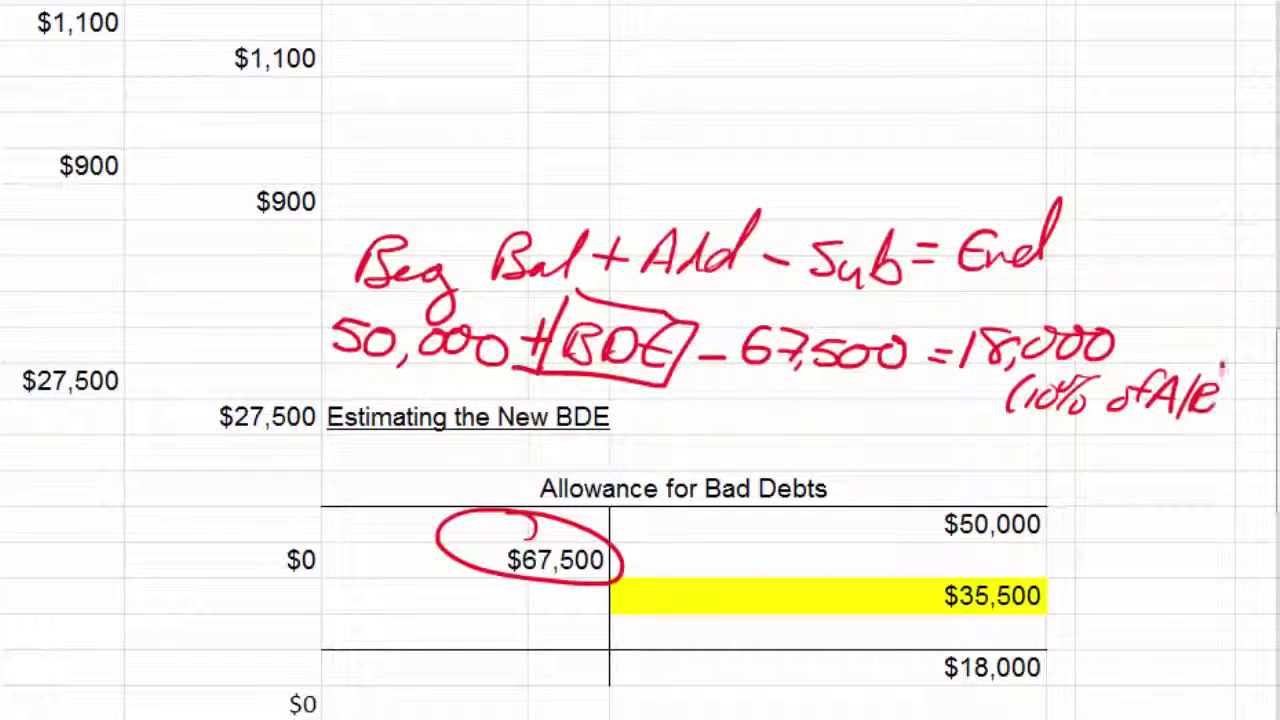
drag(1218, 358, 1222, 428)
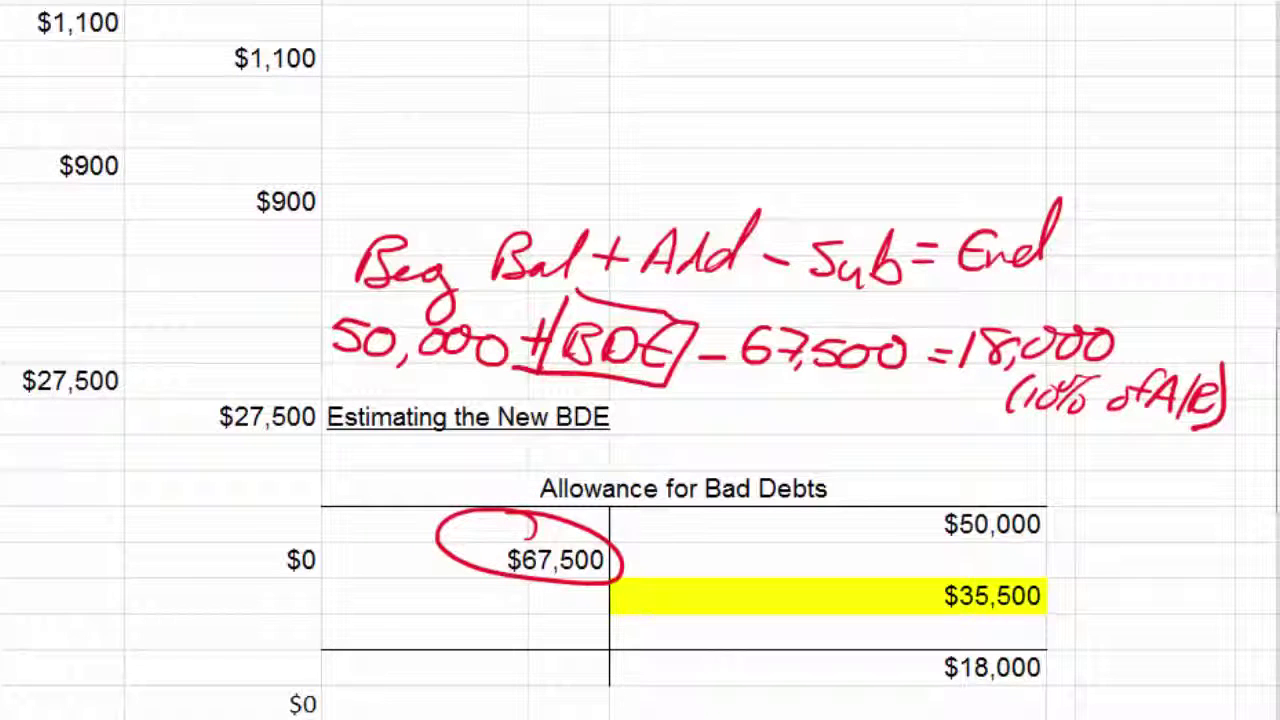
Handwrite the equation solved for BDE as 18k + 67.5k minus the beginning balance, and circle the highlighted $35,500 with an arrow leading to it.
mouse_move(614, 408)
mouse_down()
mouse_move(620, 440)
mouse_move(656, 442)
mouse_move(718, 411)
mouse_move(697, 436)
mouse_move(748, 416)
mouse_move(766, 444)
mouse_move(795, 446)
mouse_up()
drag(812, 424, 816, 446)
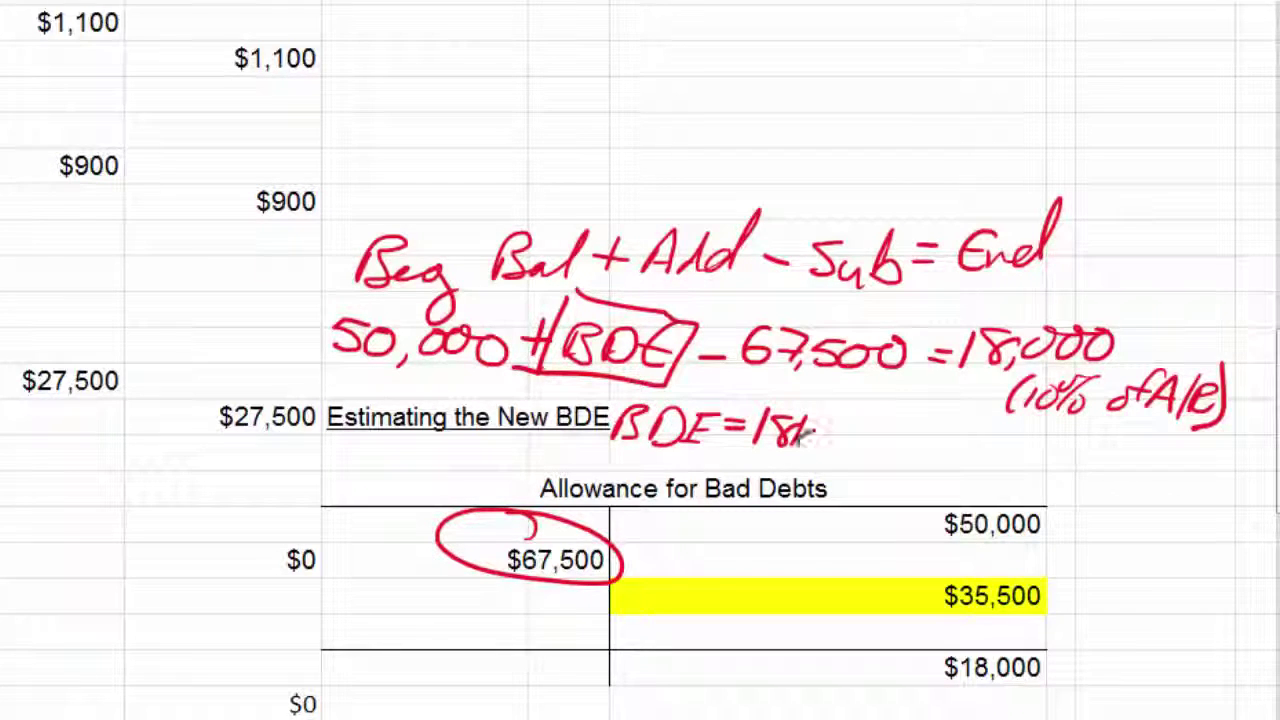
mouse_move(884, 416)
mouse_down()
mouse_move(868, 440)
mouse_move(918, 422)
mouse_move(946, 432)
mouse_move(918, 462)
mouse_up()
click(910, 450)
drag(956, 420, 950, 460)
mouse_move(970, 432)
mouse_down()
mouse_move(972, 456)
mouse_move(1014, 450)
mouse_up()
mouse_move(1032, 444)
mouse_down()
mouse_move(1056, 442)
mouse_move(1024, 480)
mouse_move(1062, 442)
mouse_move(1078, 468)
mouse_up()
mouse_move(1096, 446)
mouse_down()
mouse_move(1152, 558)
mouse_move(1036, 576)
mouse_up()
drag(1036, 576, 1068, 588)
mouse_move(1010, 540)
mouse_down()
mouse_move(1060, 582)
mouse_move(990, 530)
mouse_up()
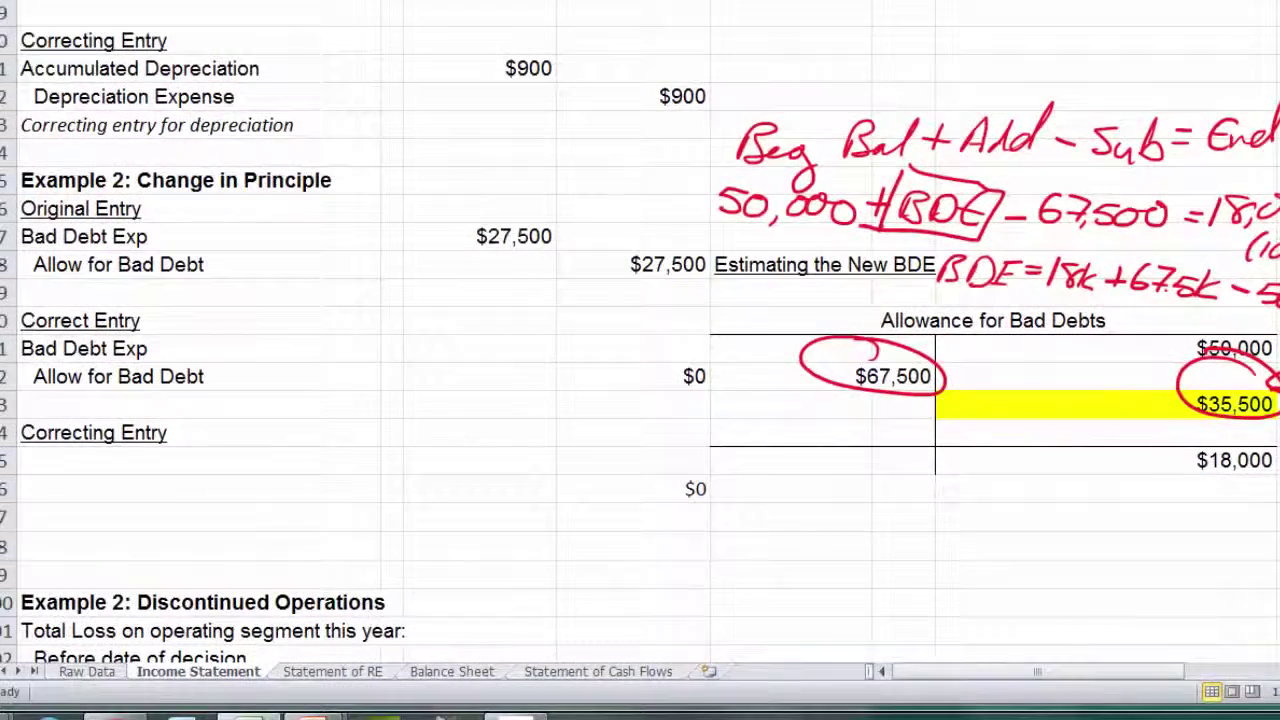
Link the Bad Debt Exp debit in the Correct Entry (C91) to the highlighted T-account amount with =G93.
click(462, 356)
text(=)
key(Right)
key(Right)
key(Right)
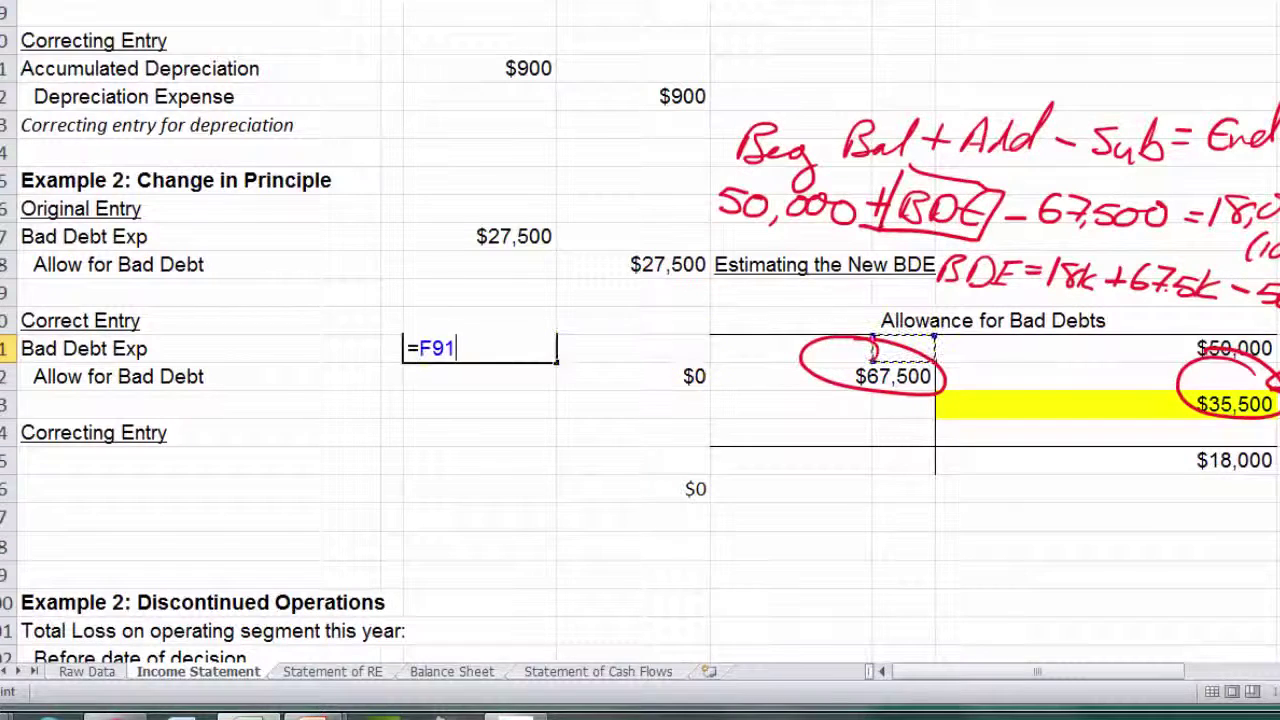
key(Down)
key(Left)
key(Down)
key(Right)
key(Right)
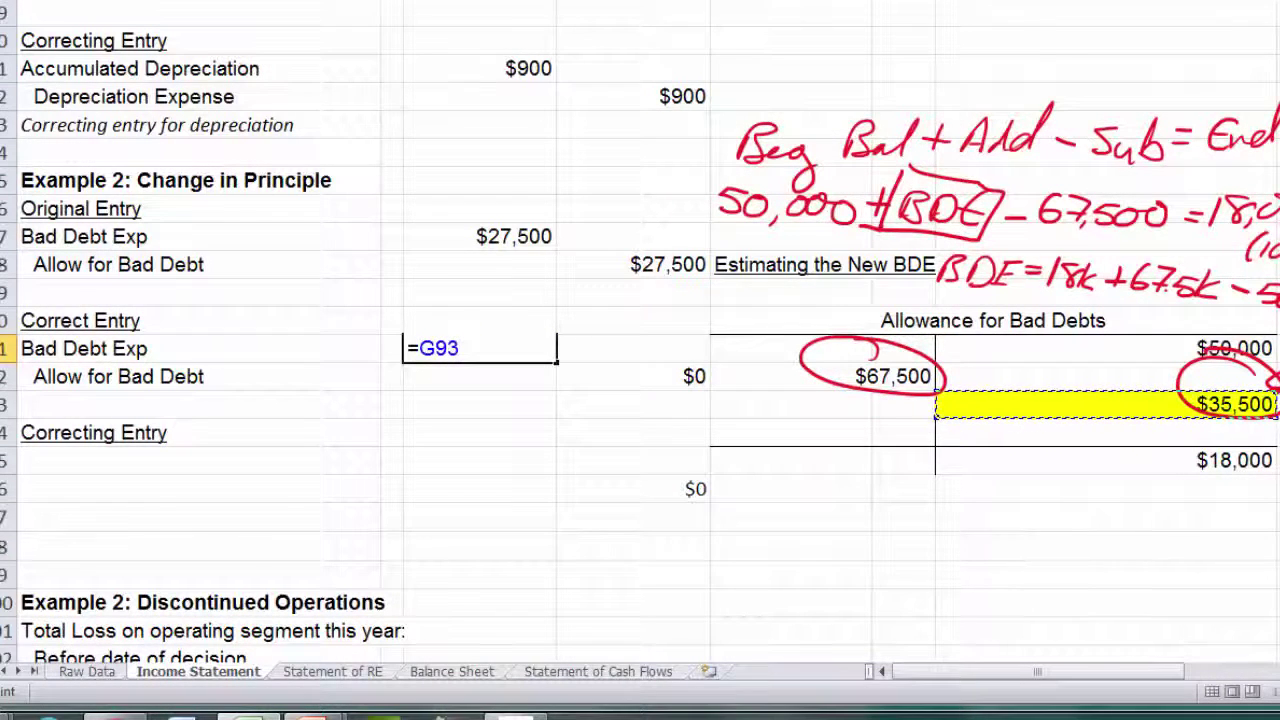
key(Return)
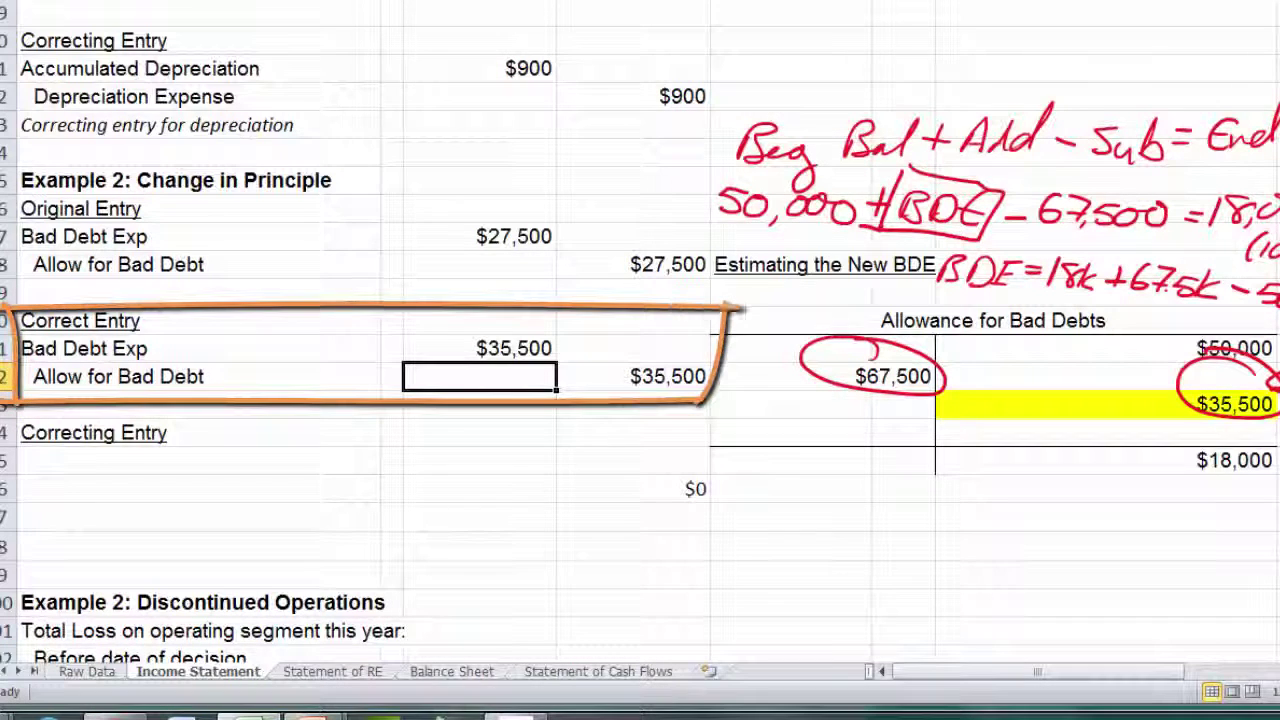
key(Up)
key(Up)
key(Up)
key(Up)
key(Up)
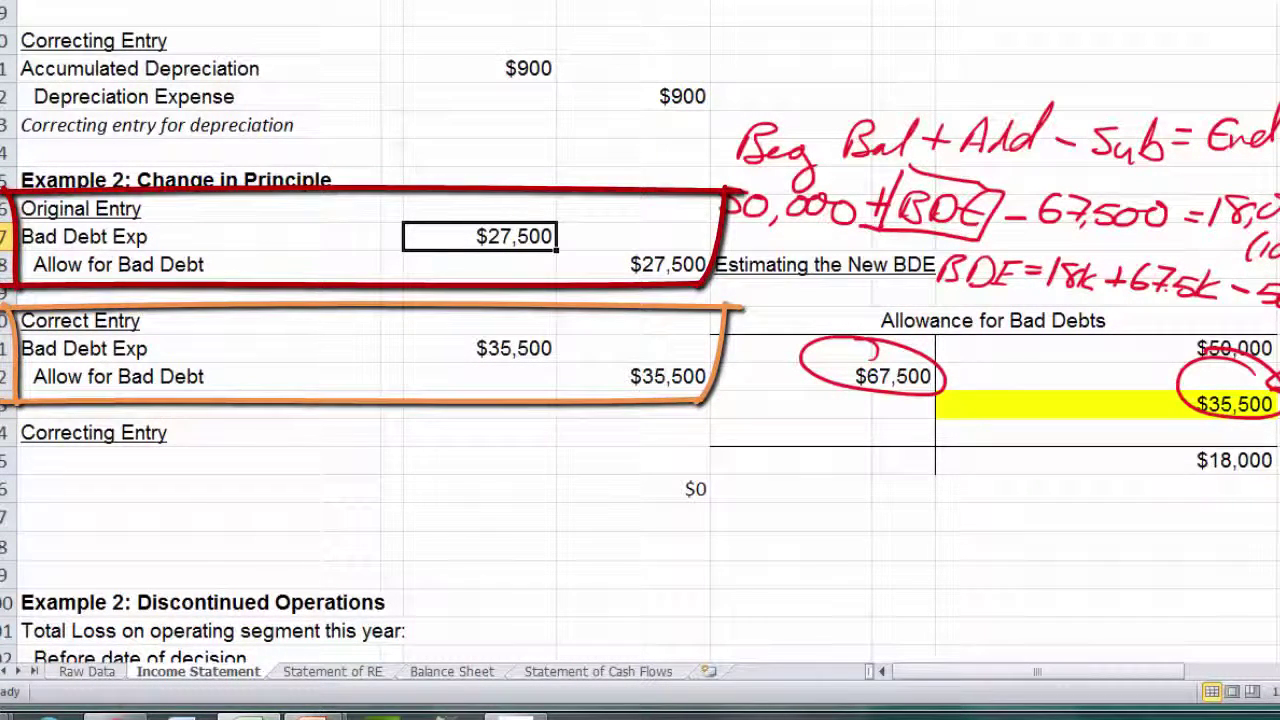
Enter Bad Debt Expense as the Correcting Entry's debit account, with its amount calculated as C91 minus the Original Entry's debit in C87.
click(199, 461)
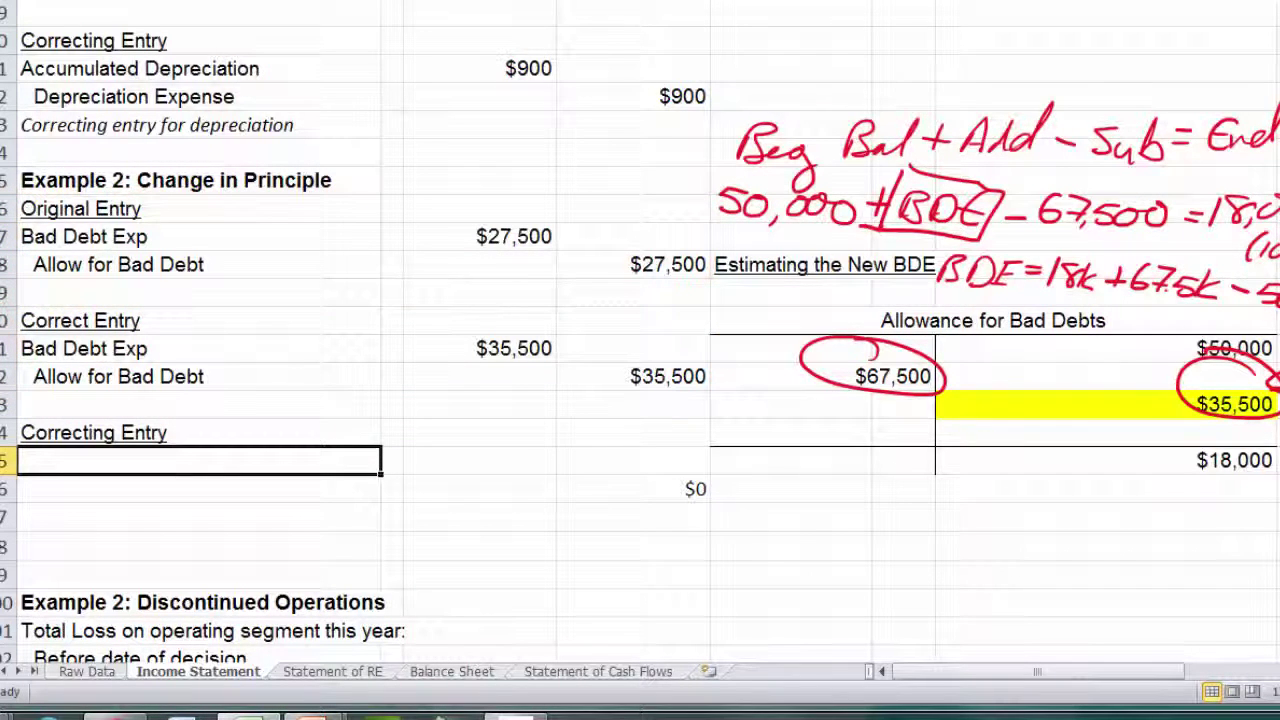
text(Bad )
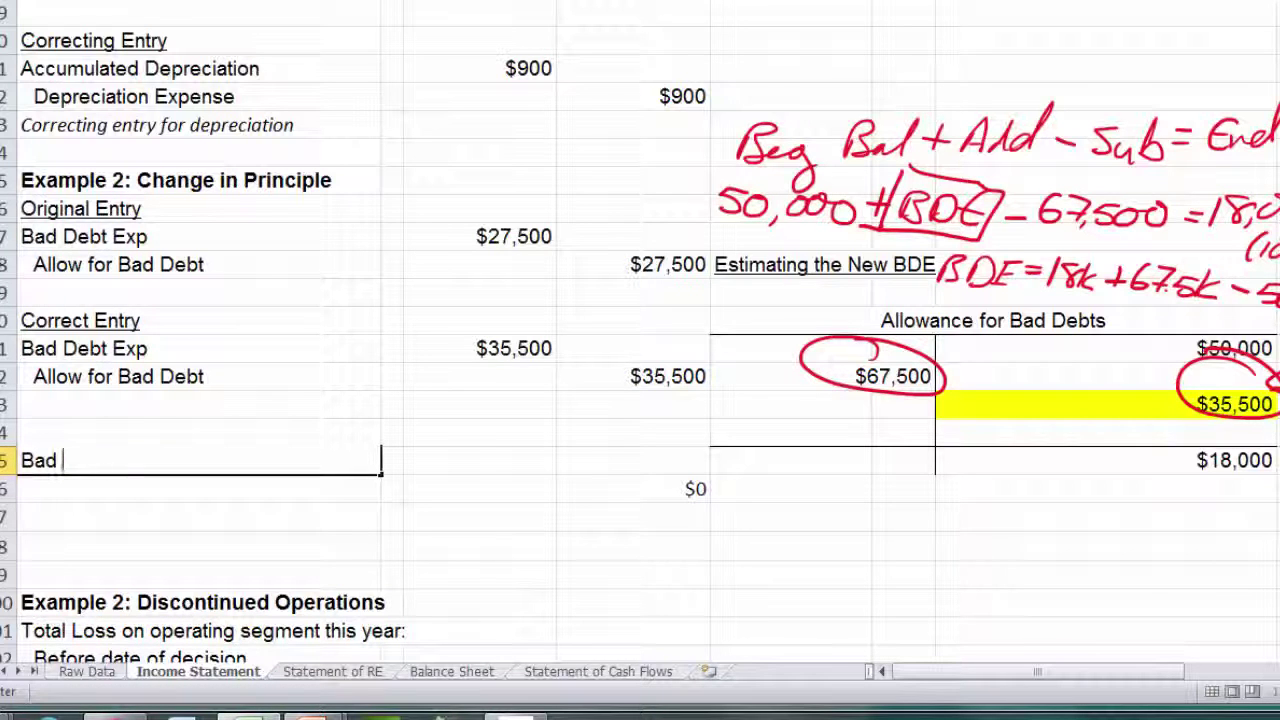
text(Debt Expense)
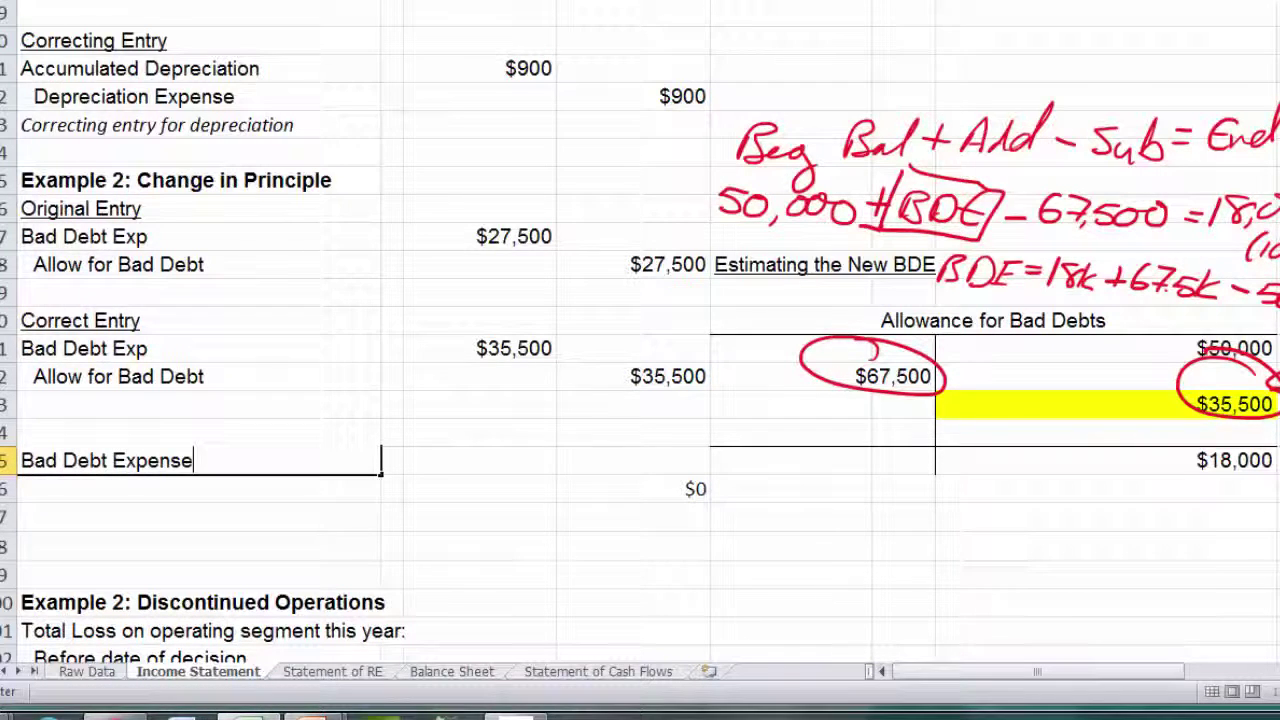
key(Tab)
text(=)
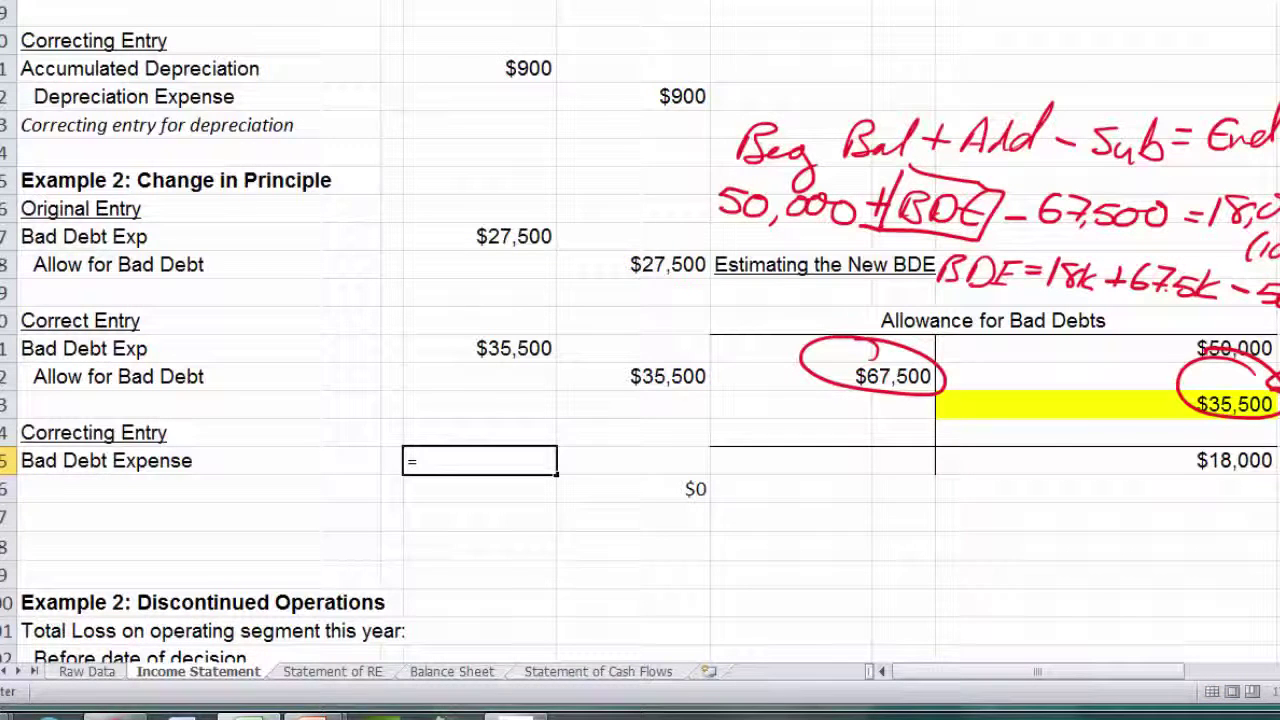
click(494, 350)
text(-)
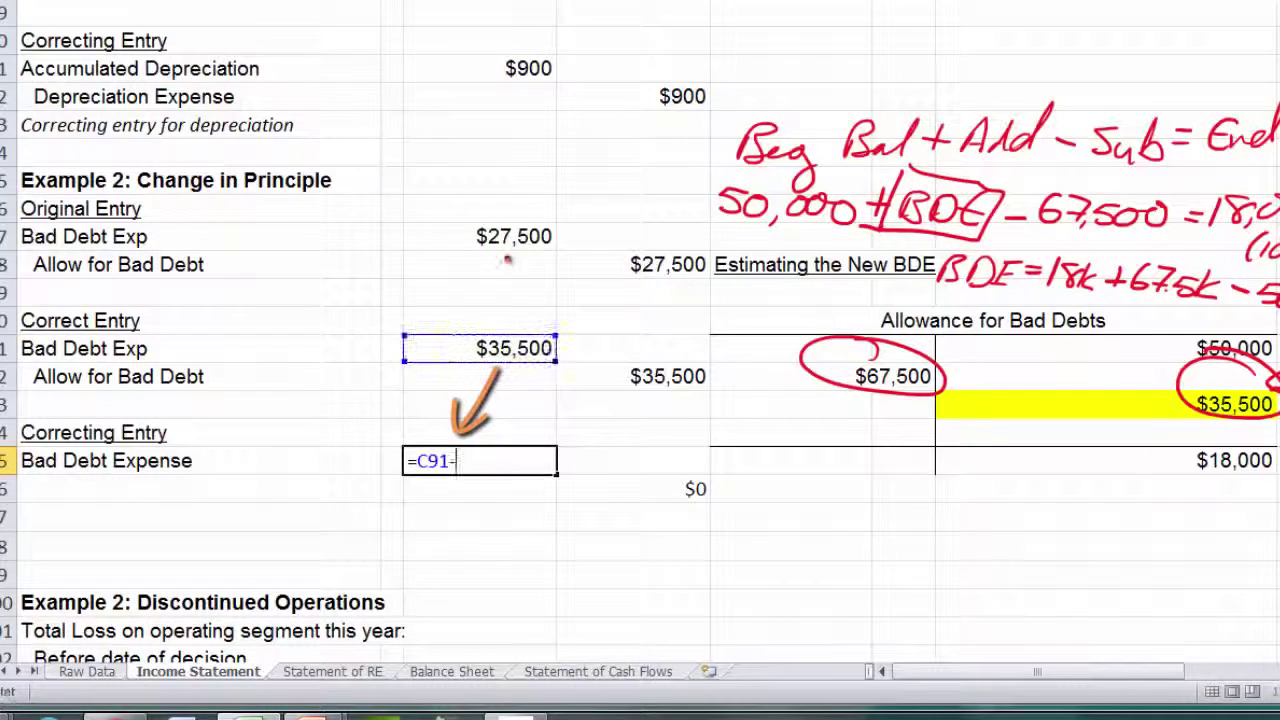
click(505, 240)
key(Return)
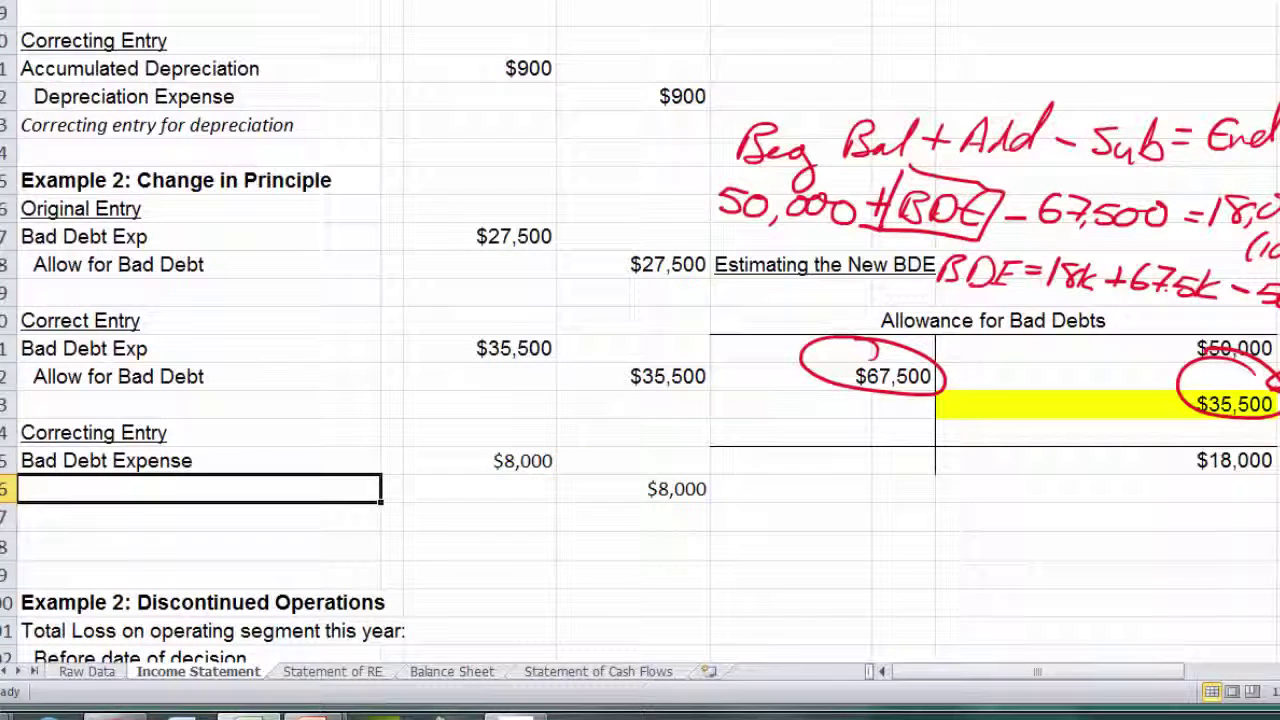
Enter the indented credit account "Allowance for Bad Debt" beneath Bad Debt Expense in the Correcting Entry.
text(Allo)
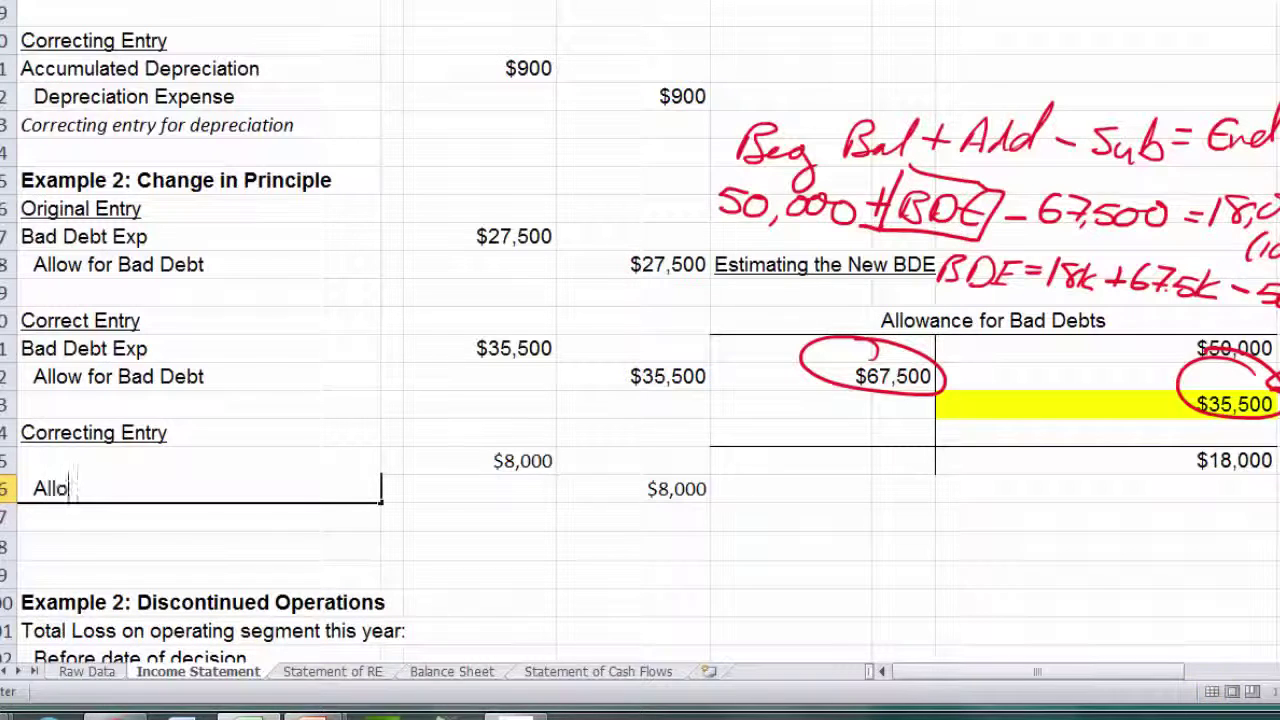
text(wance for B)
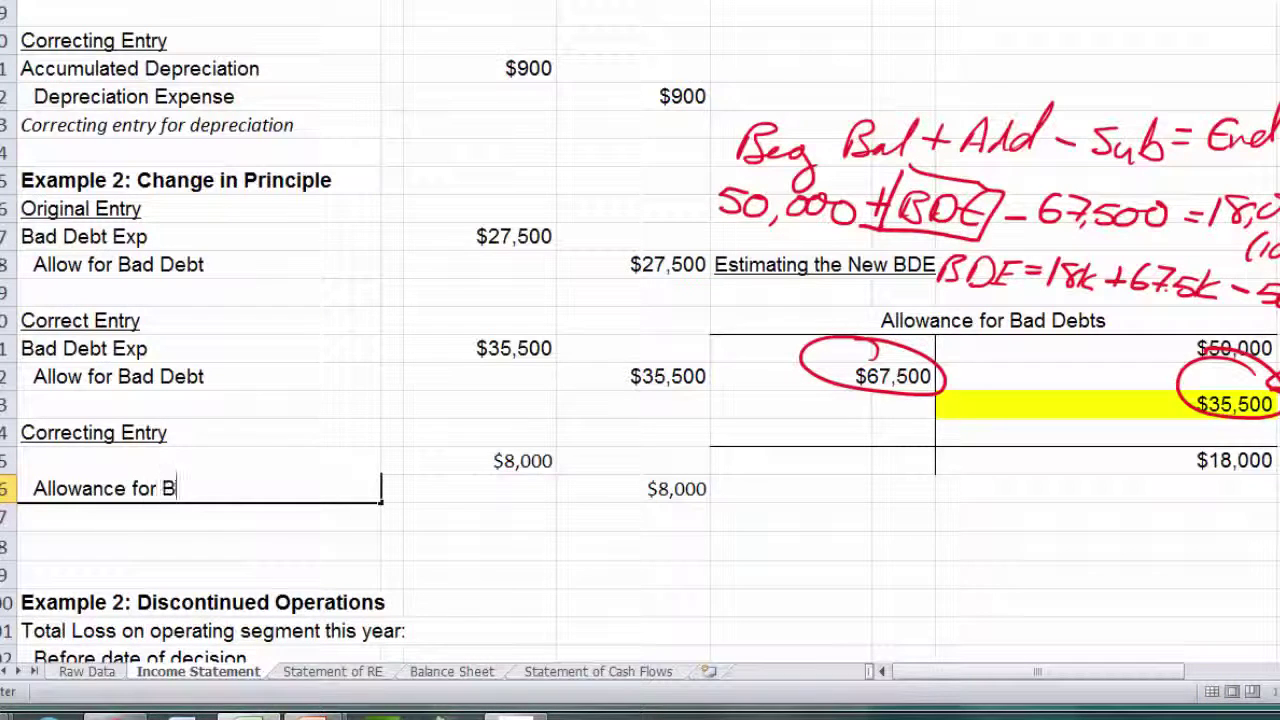
text(ad Bebt)
key(Return)
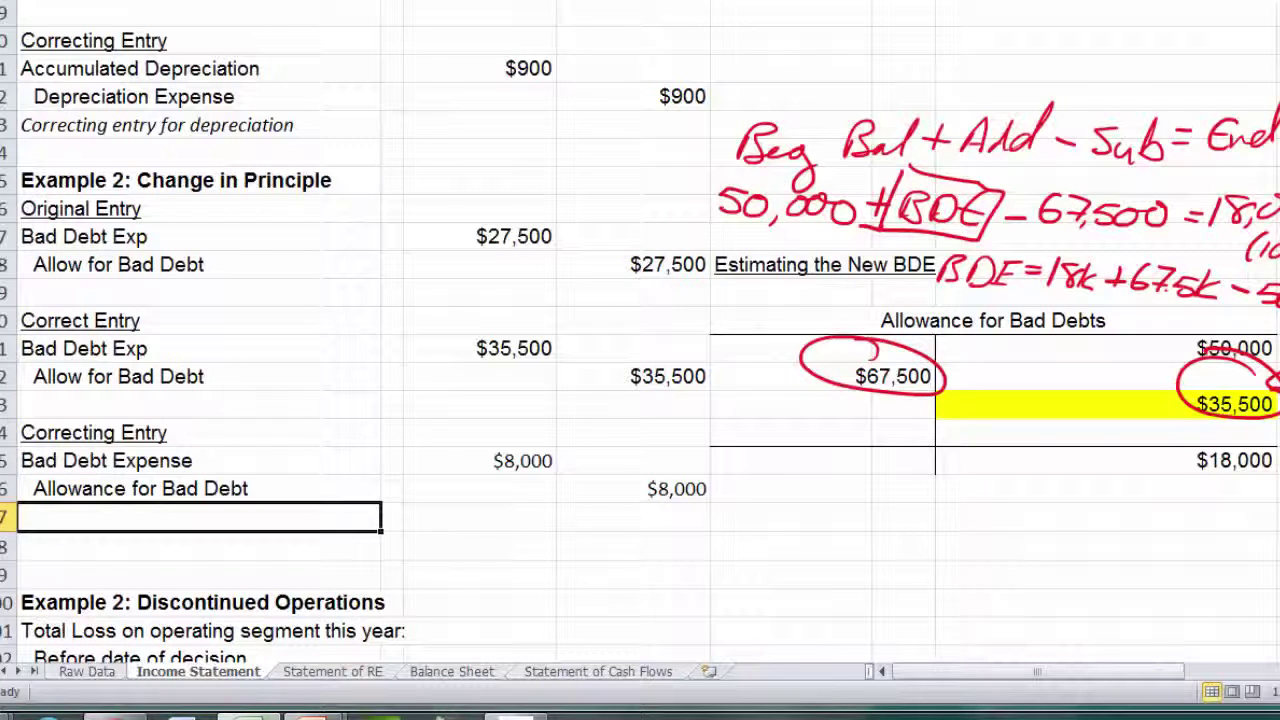
mouse_move(577, 195)
mouse_down()
mouse_move(545, 293)
mouse_move(510, 197)
mouse_up()
mouse_move(582, 426)
mouse_down()
mouse_move(560, 522)
mouse_move(590, 428)
mouse_up()
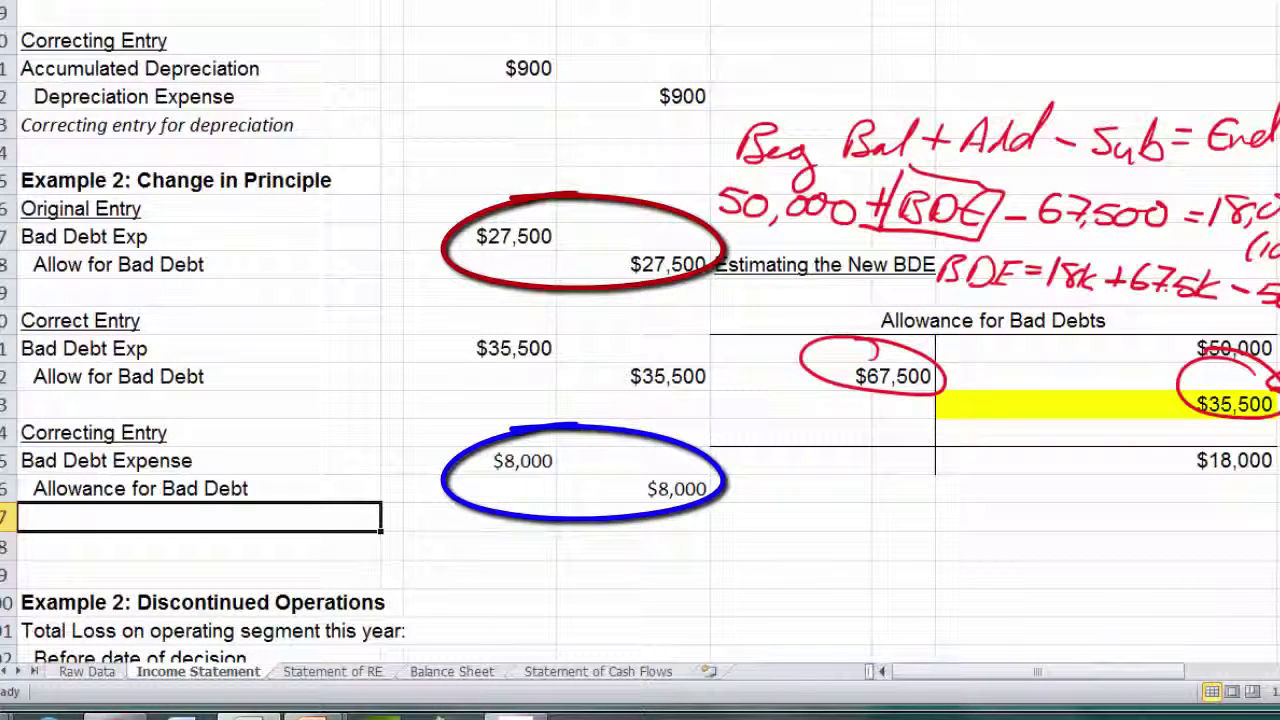
mouse_move(580, 308)
mouse_down()
mouse_move(458, 335)
mouse_move(726, 362)
mouse_move(585, 310)
mouse_up()
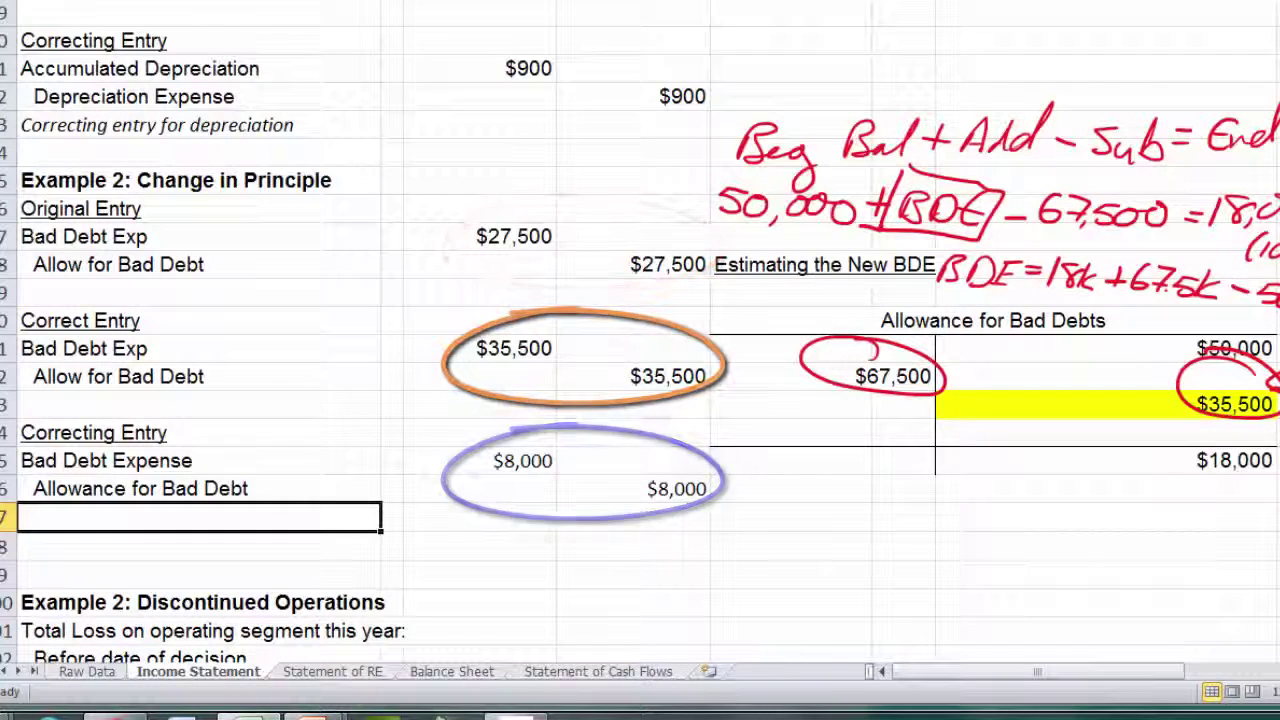
Add the italic explanation "Correcting Entry for Change in Principle (new BD Expense method)" below the Correcting Entry.
text(Correcting Entry f)
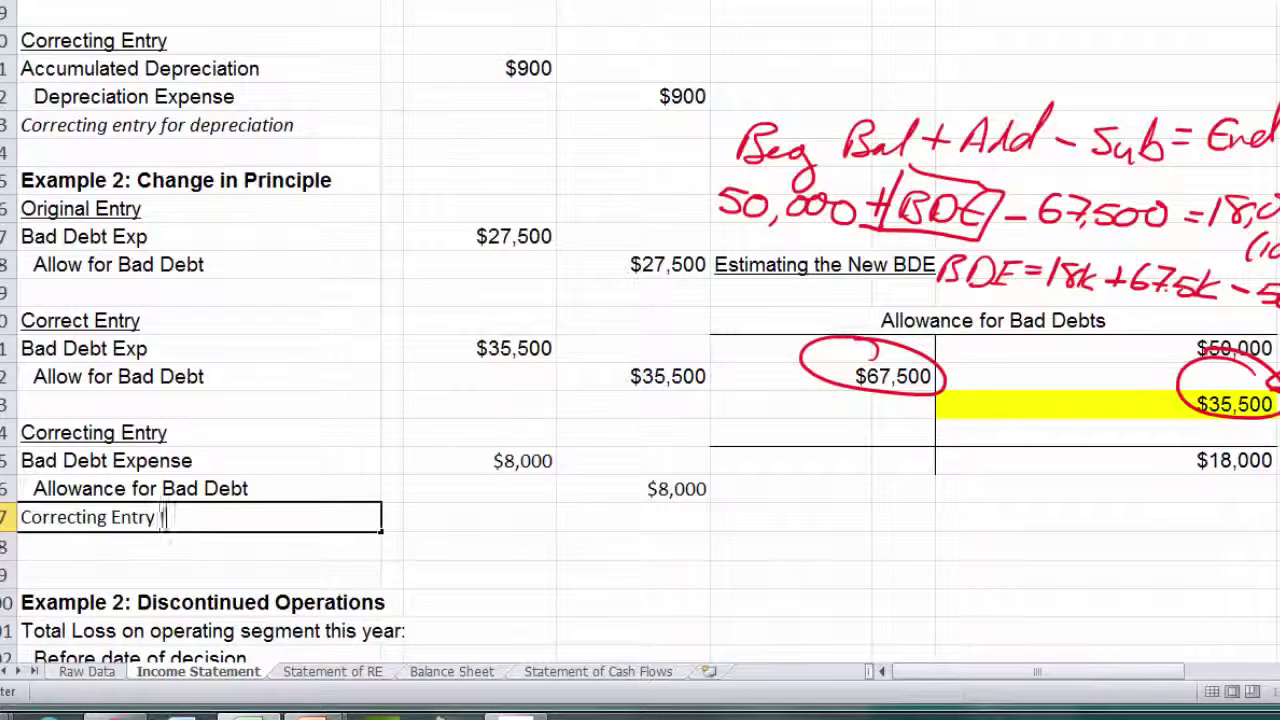
text(or Change in)
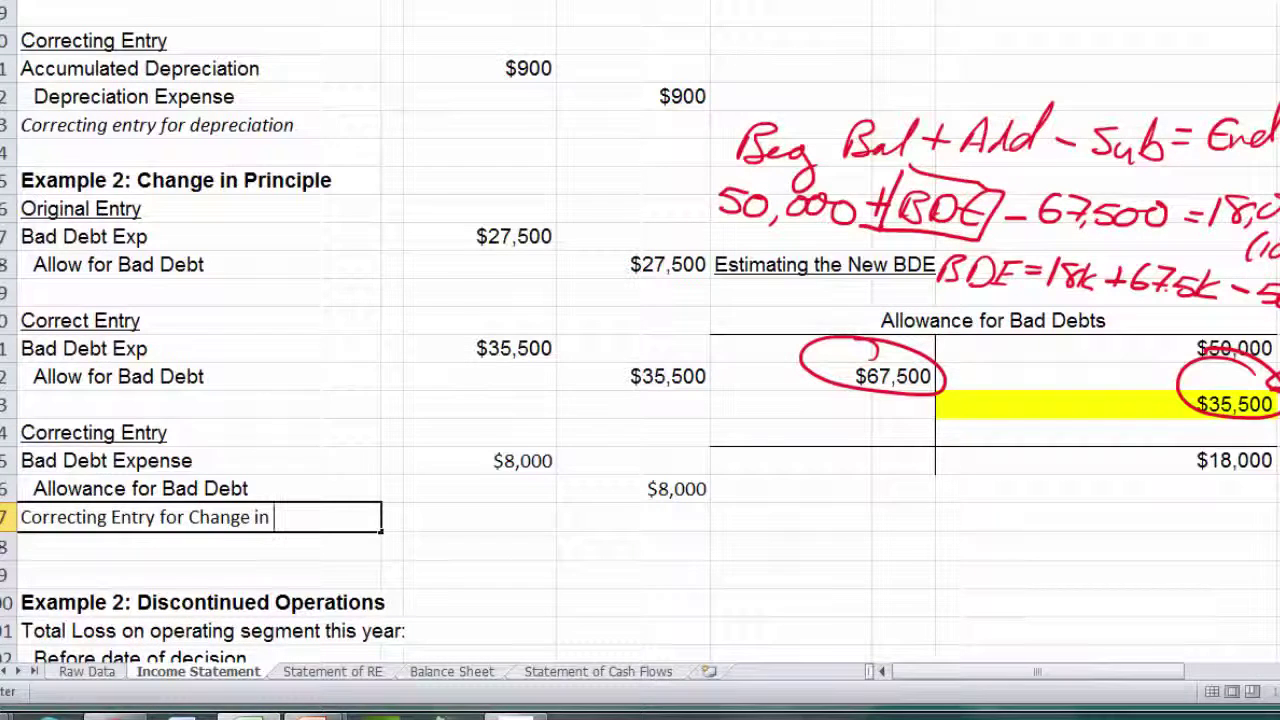
text( Principle ()
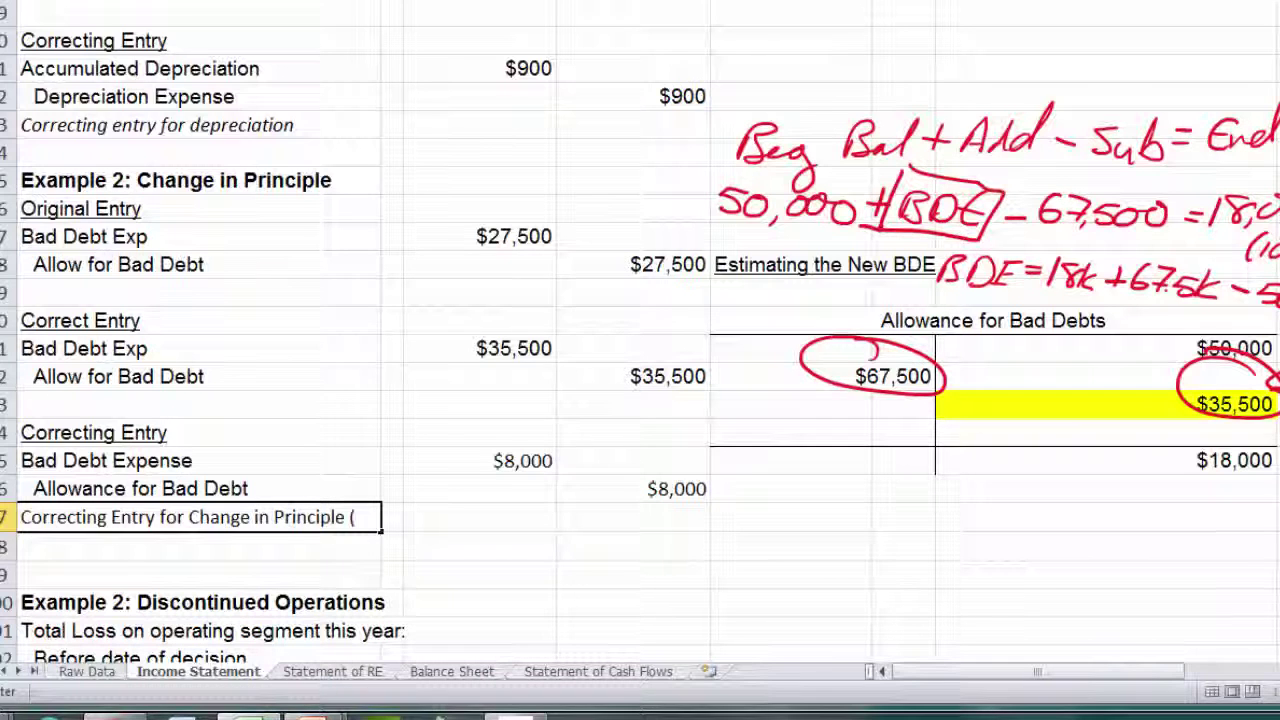
text(new BD)
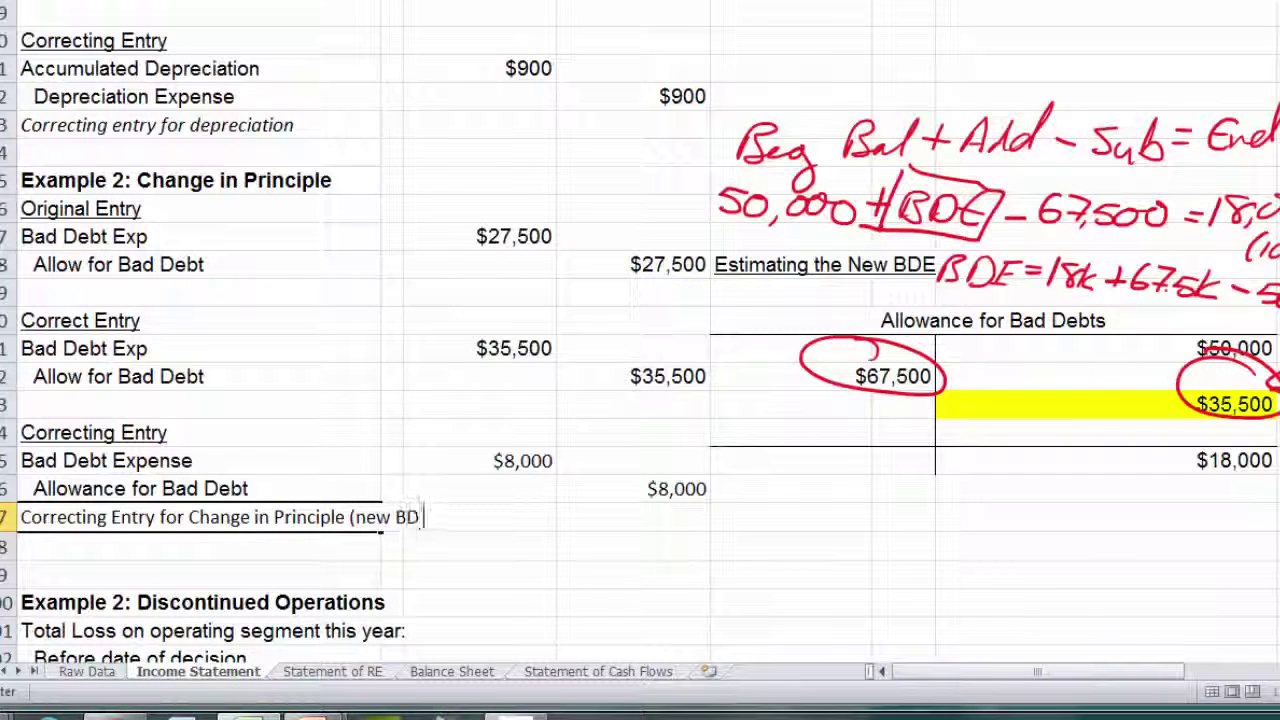
text( Expense method))
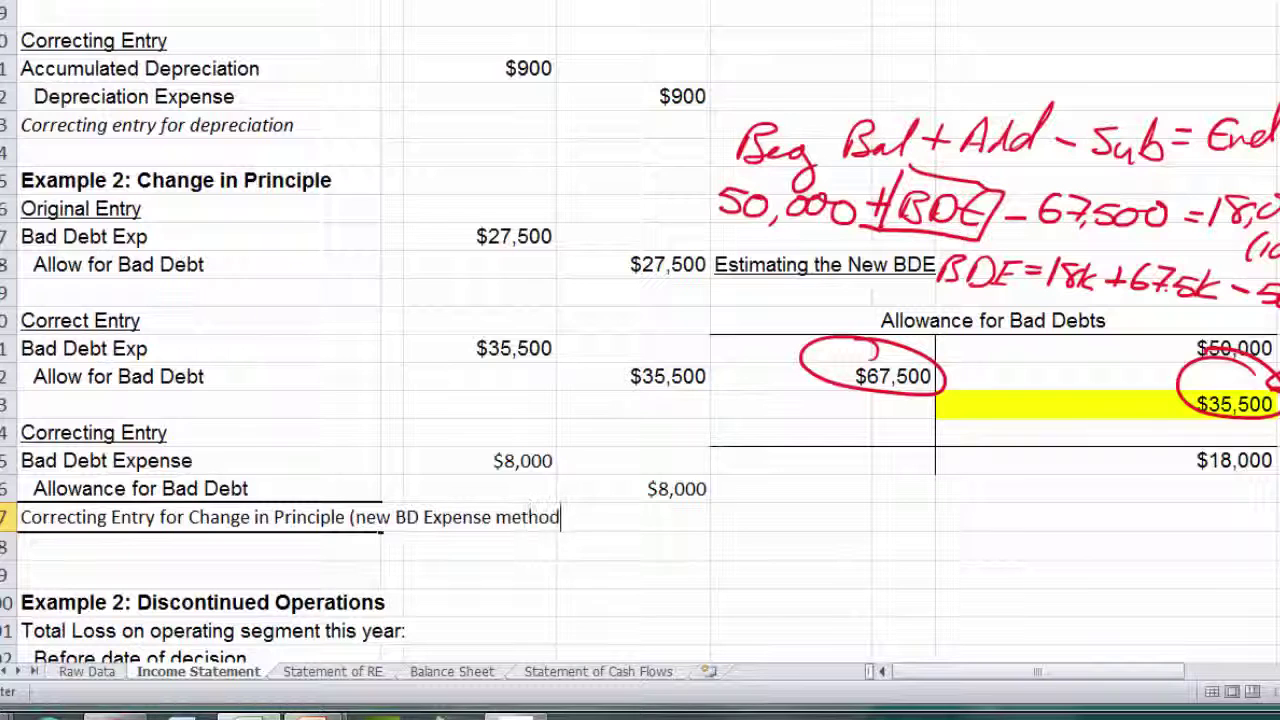
key(Return)
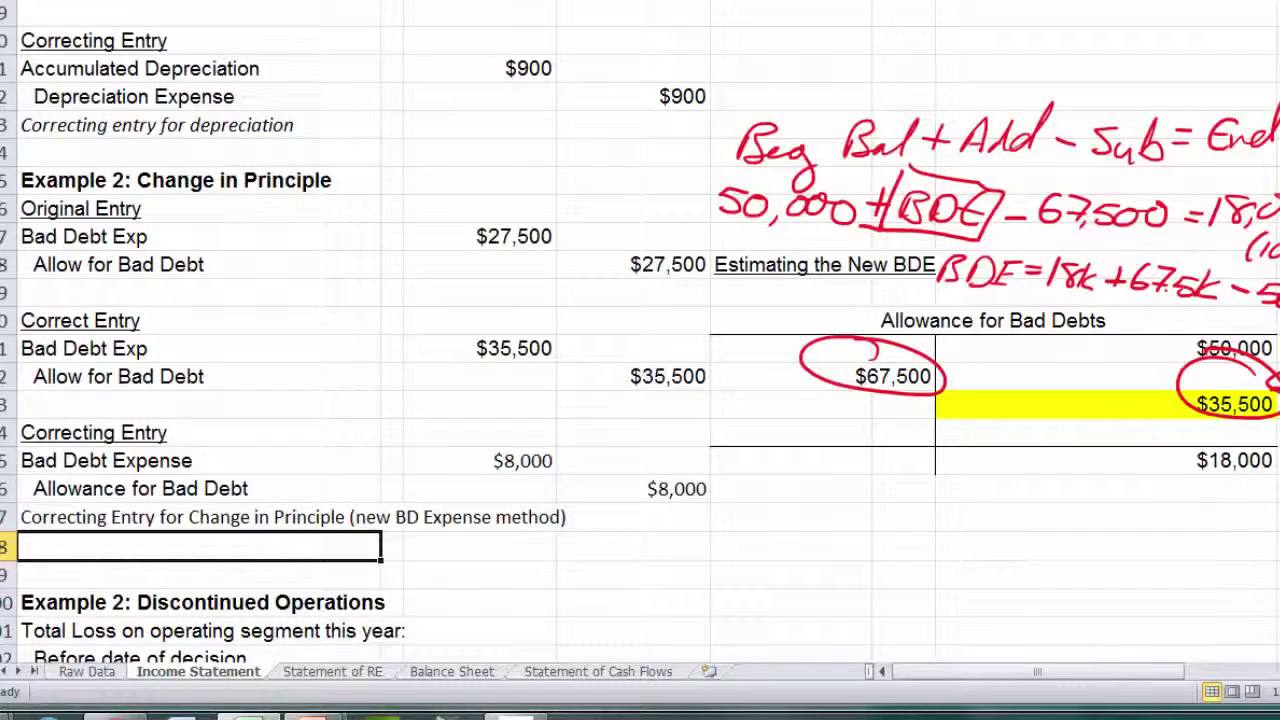
key(Up)
key(ctrl+i)
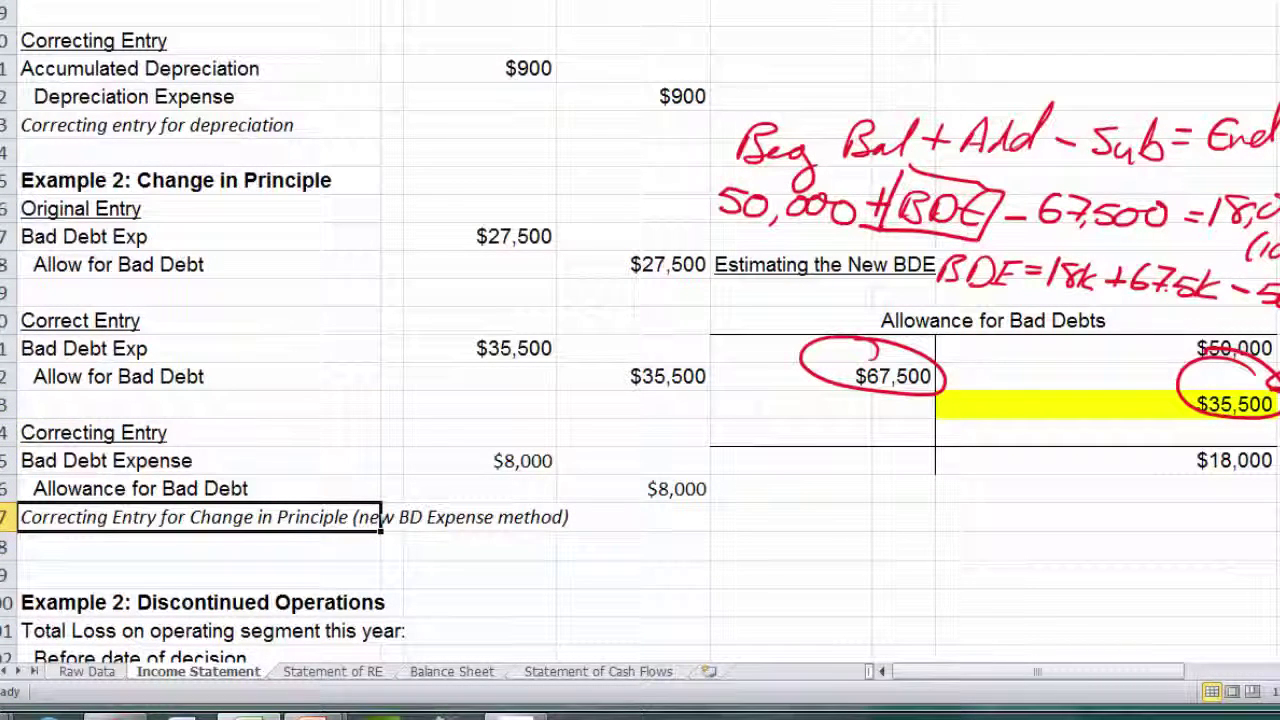
Set Bad Debt Expense under Selling Expenses in the blue revised income statement to =C26+8000.
drag(1037, 672, 1180, 672)
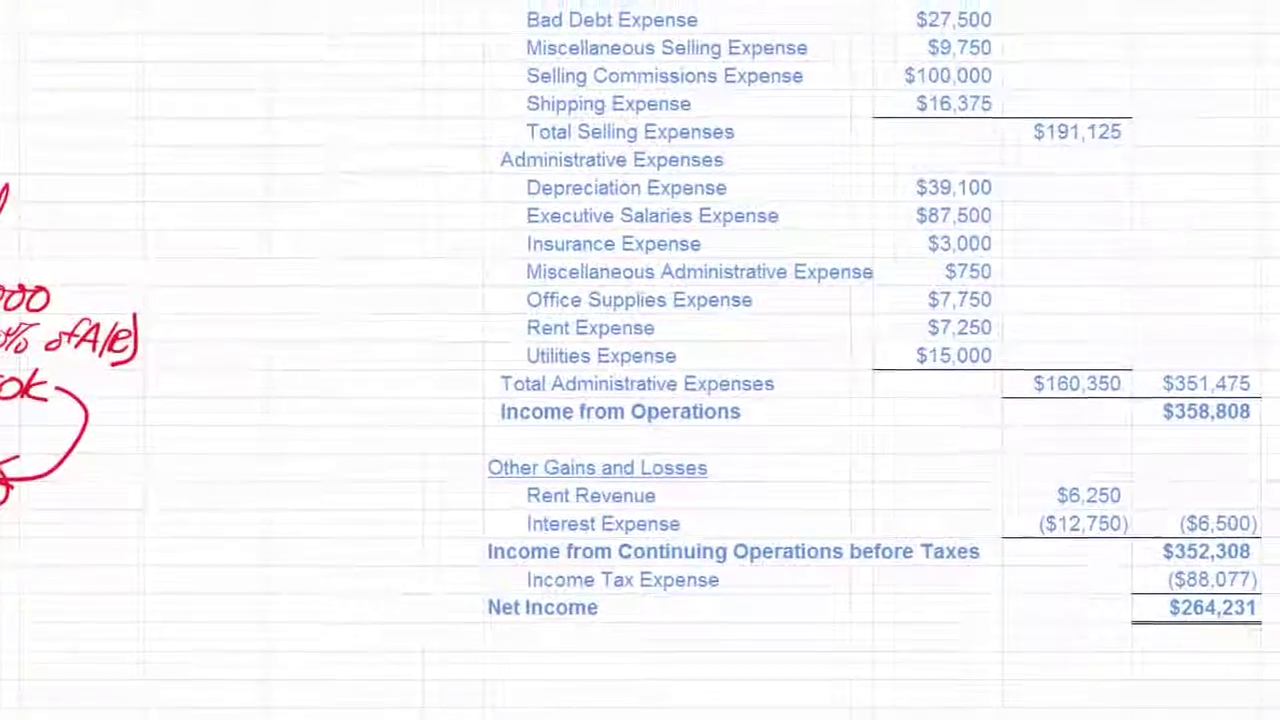
click(927, 69)
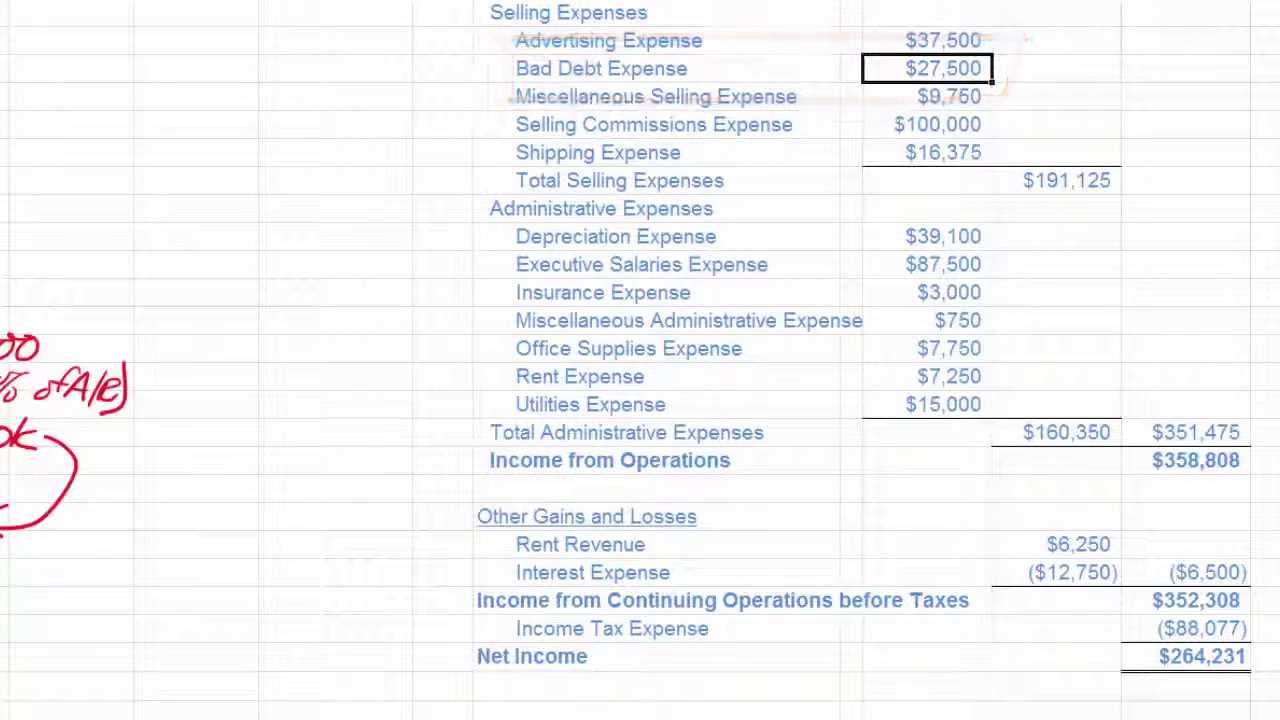
text(=C26)
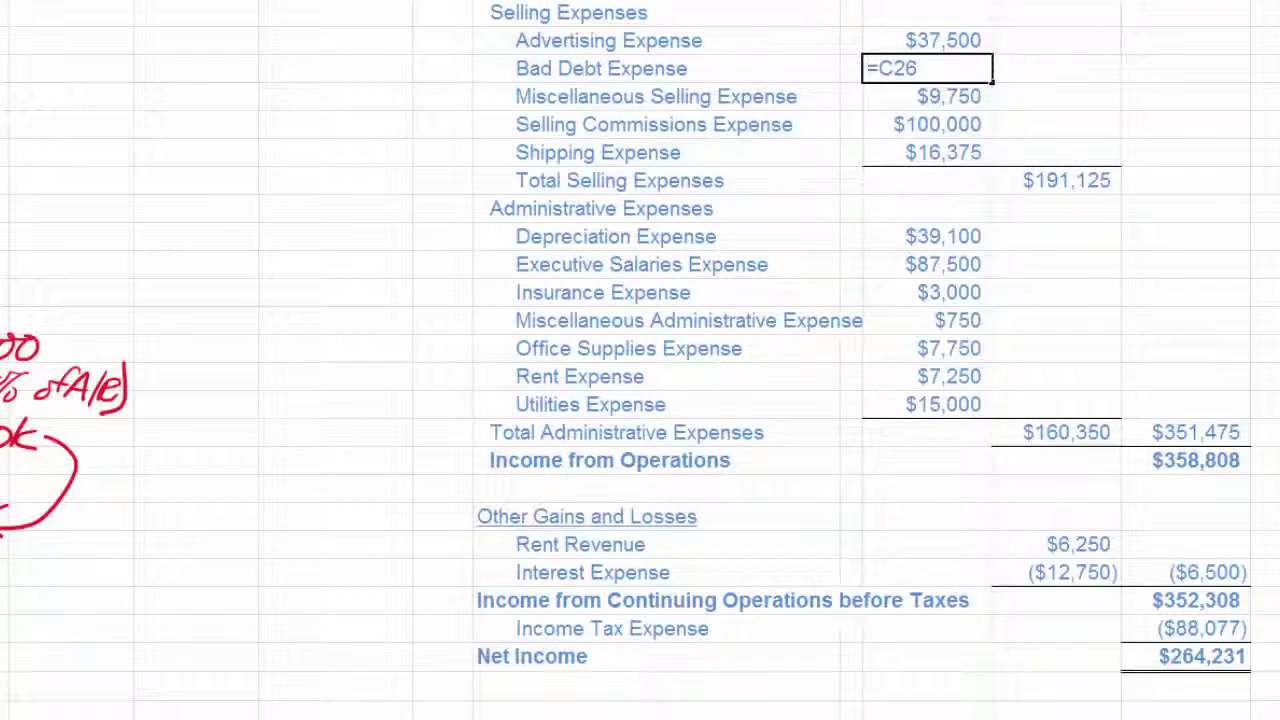
text(+8000)
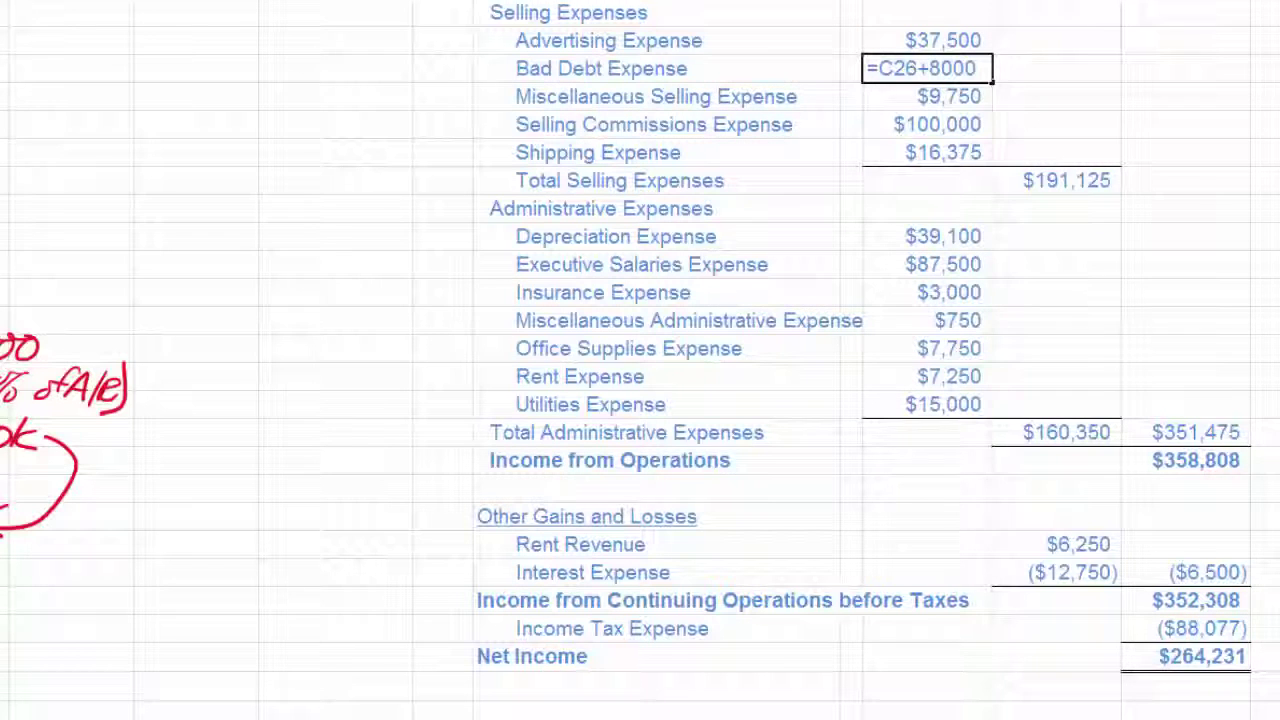
key(Return)
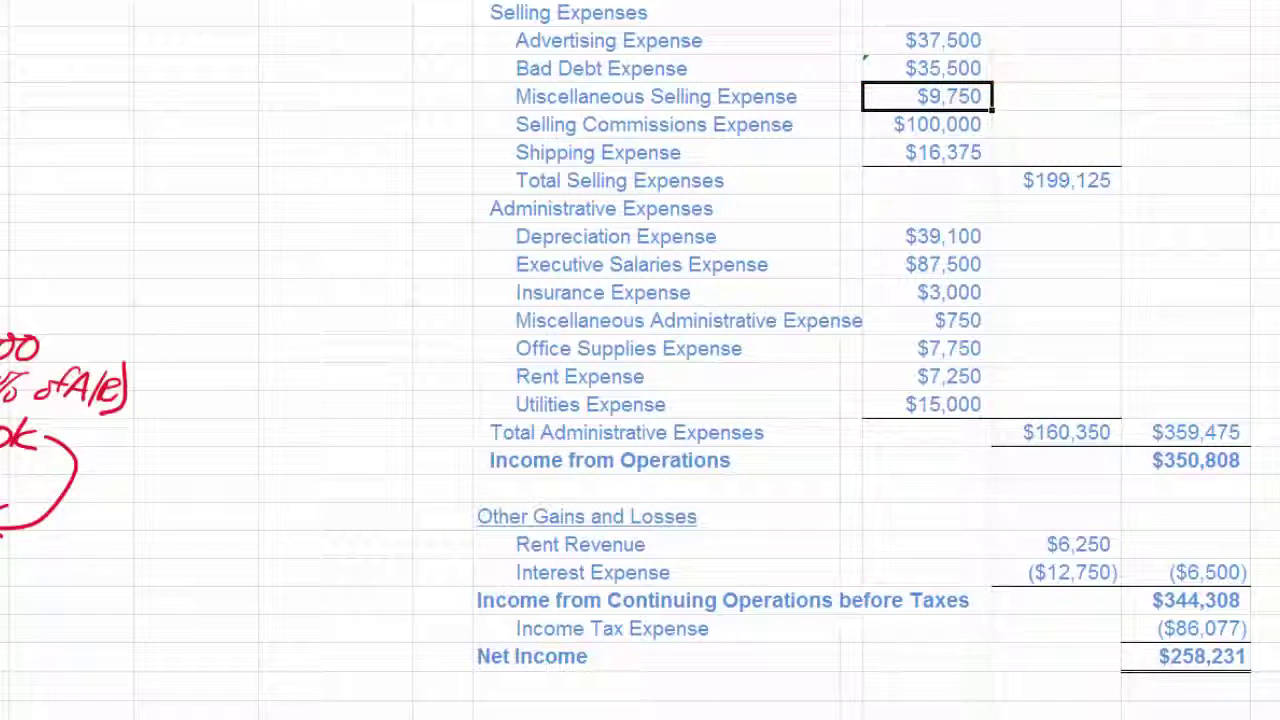
Review the revised statement's total selling expenses, total operating expenses, Income from Operations, pre-tax income, income tax and Net Income.
click(1056, 181)
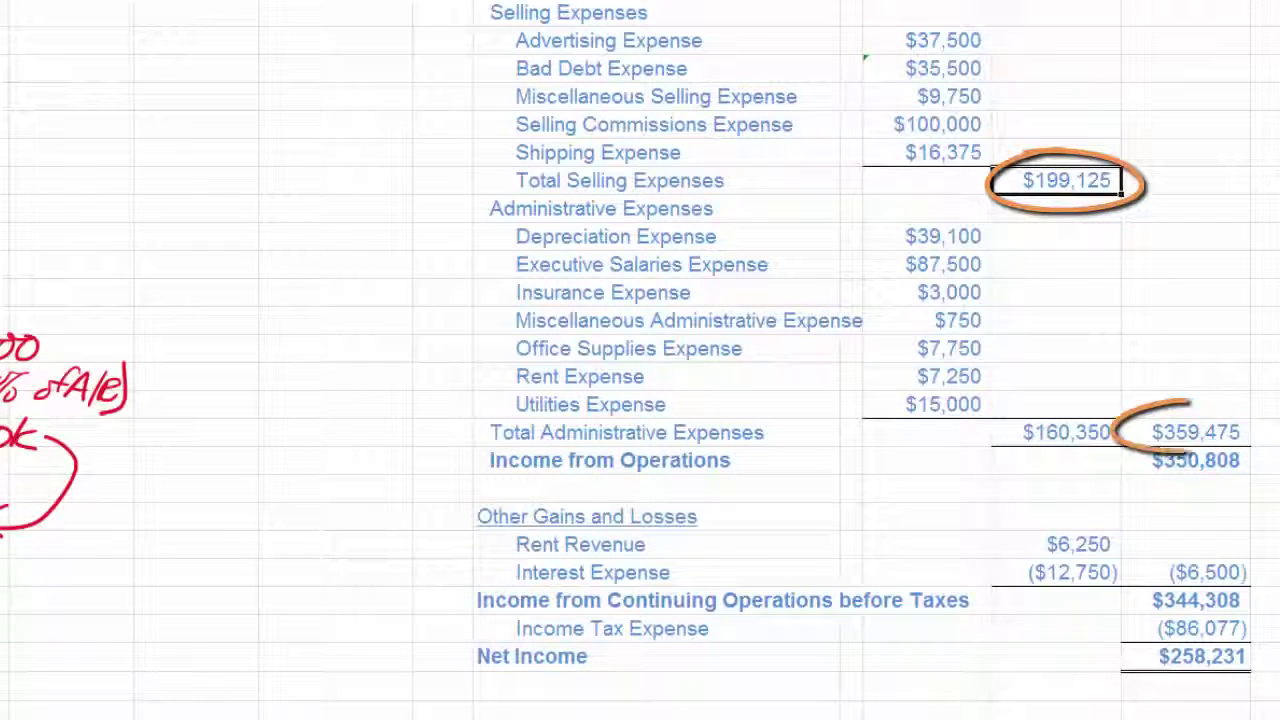
click(1186, 433)
click(1186, 461)
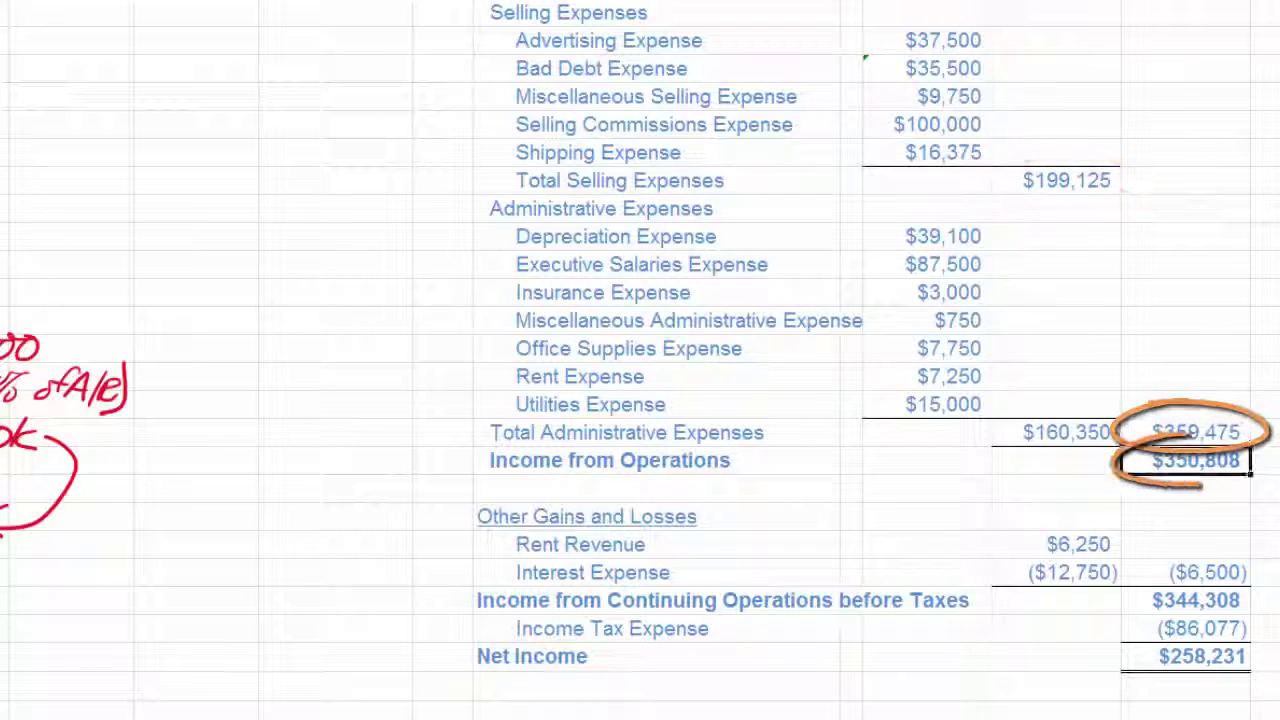
drag(1186, 601, 1186, 657)
click(1186, 629)
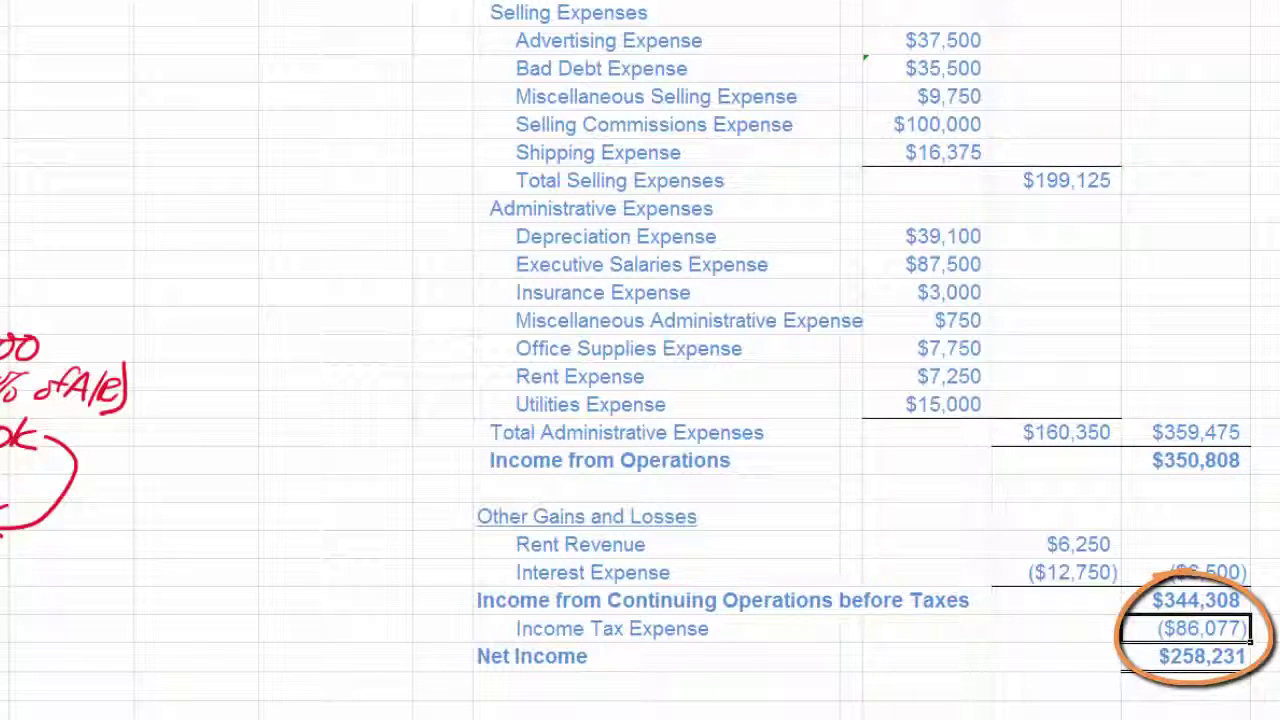